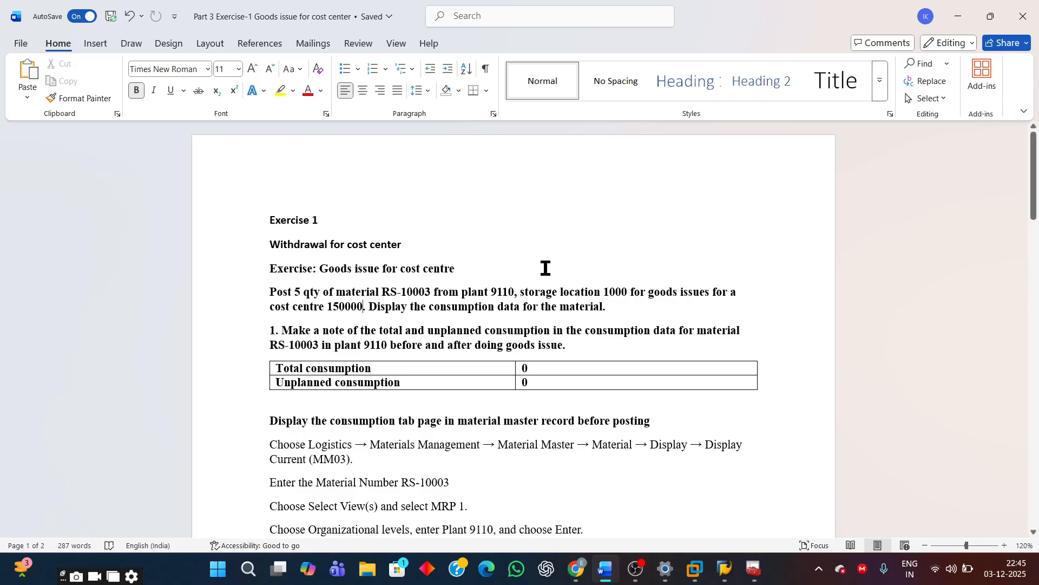
Review the exercise task on posting a goods issue of material RS-10003 to cost centre 150000
scroll(498, 314, "down", 1)
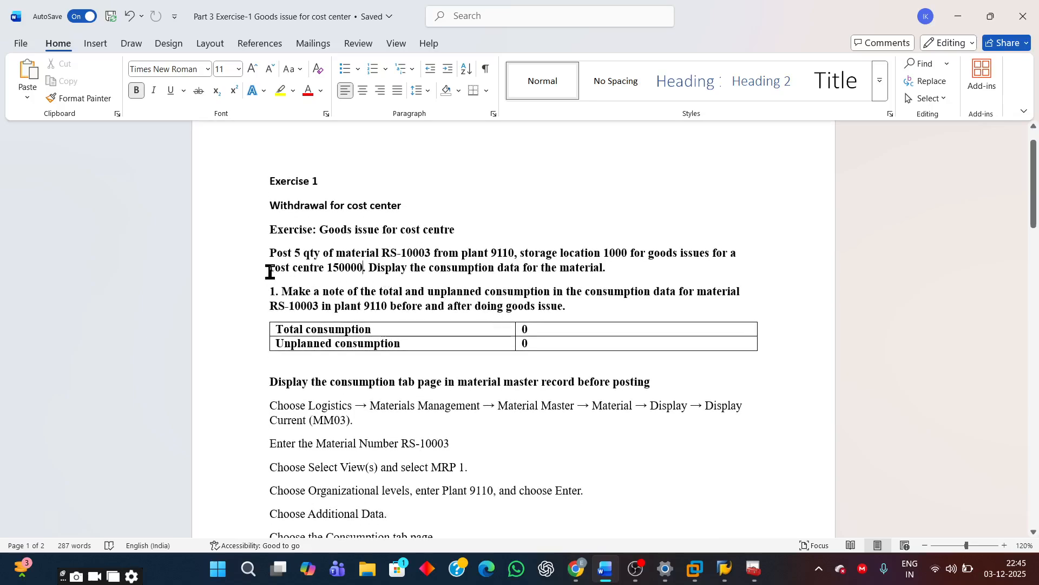
left_click_drag(270, 253, 726, 267)
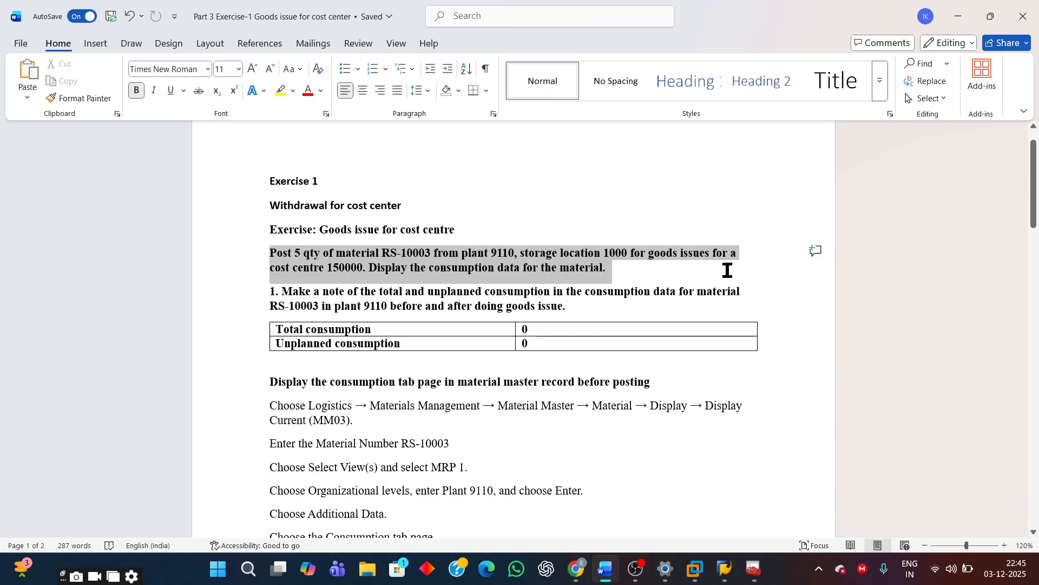
left_click(394, 293)
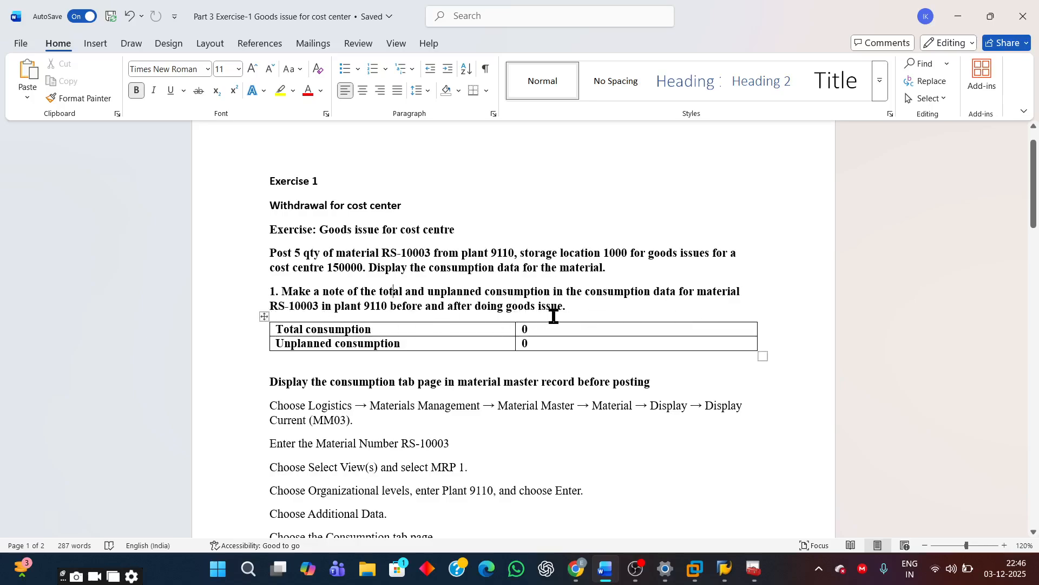
Remove the "1." numbering in front of the paragraph about noting the total and unplanned consumption
left_click_drag(568, 307, 291, 293)
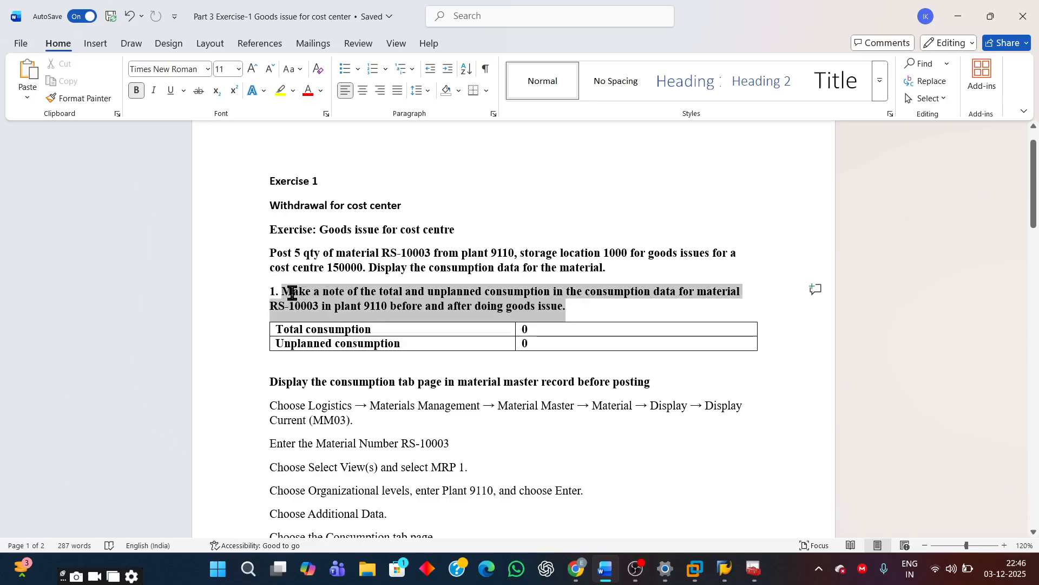
left_click(282, 293)
key("BackSpace")
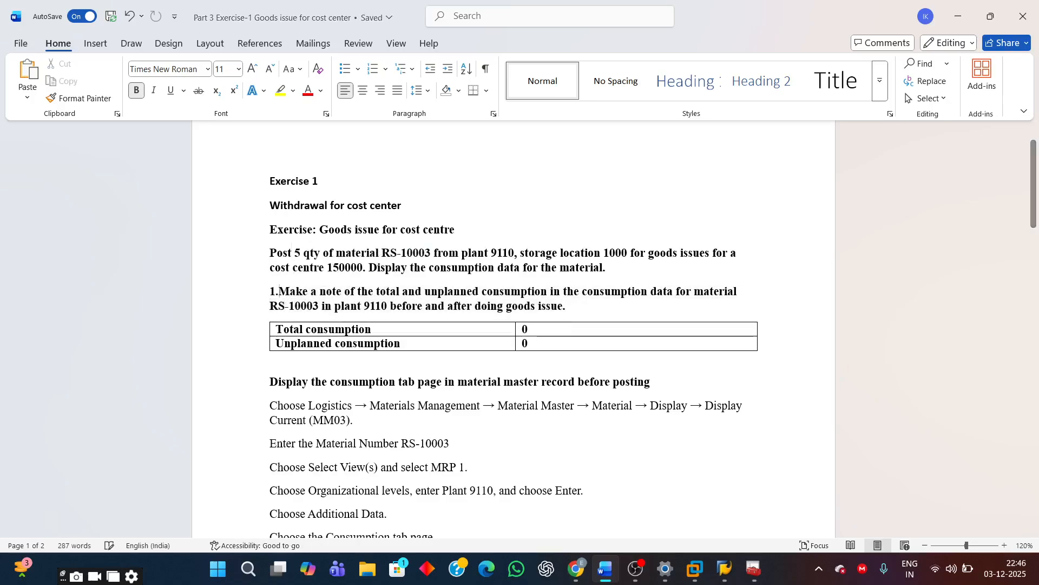
key("BackSpace")
key("BackSpace")
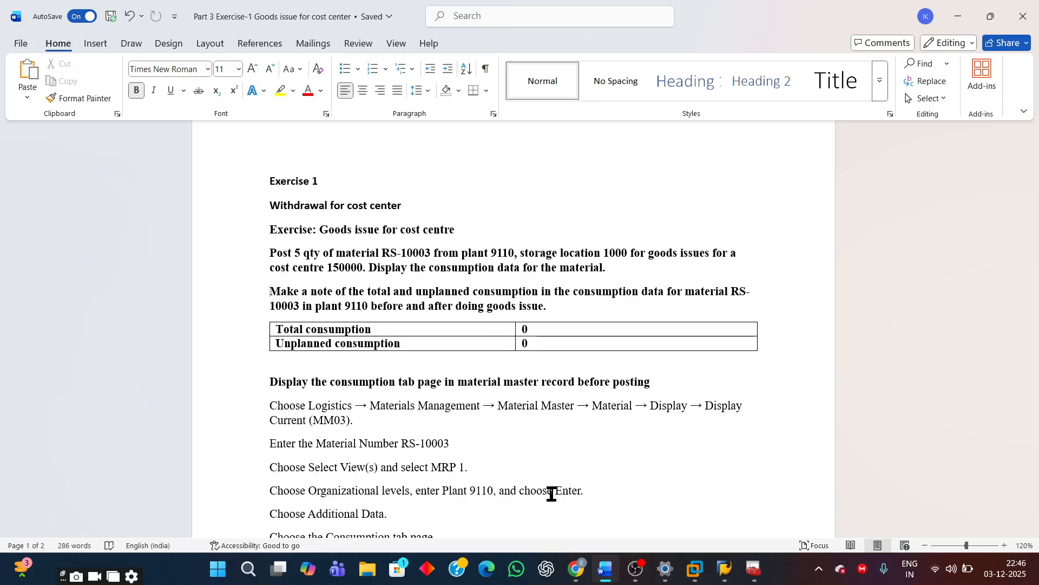
Review the heading on displaying consumption before posting, and switch to SAP to call up material RS-10003 in MM03
scroll(663, 385, "down", 3)
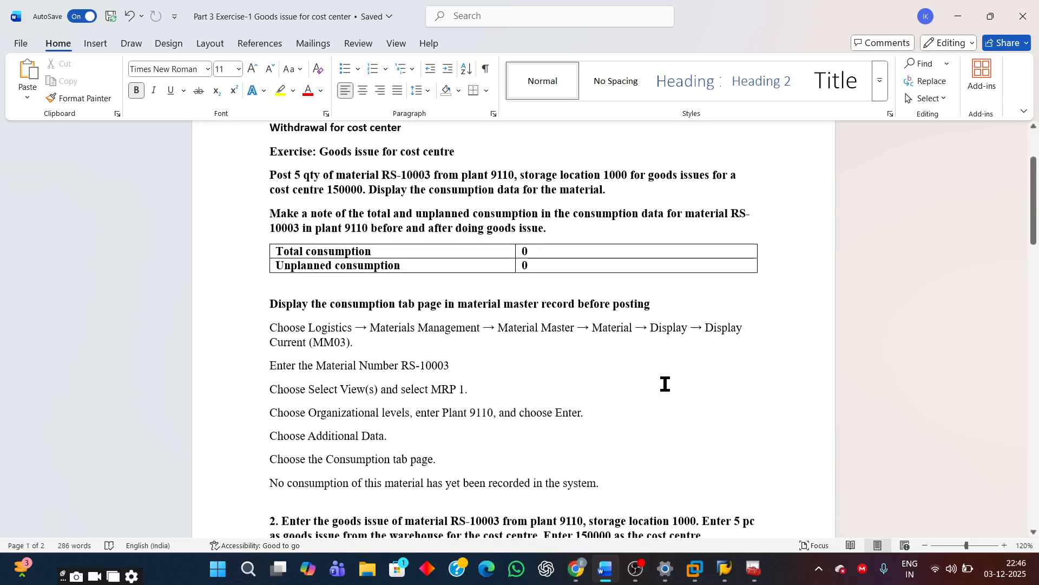
left_click_drag(270, 304, 663, 307)
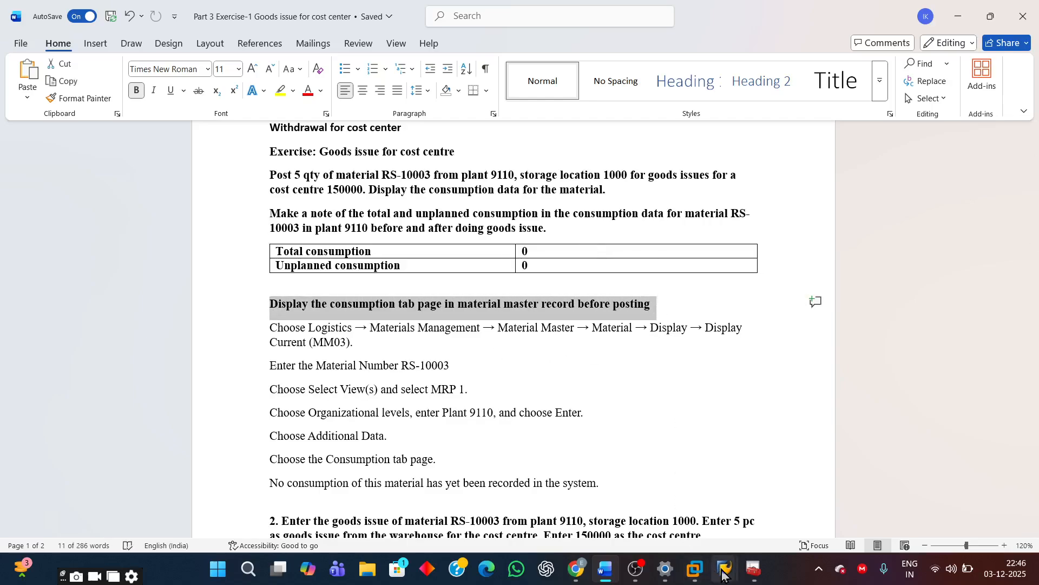
mouse_move(724, 573)
left_click(708, 494)
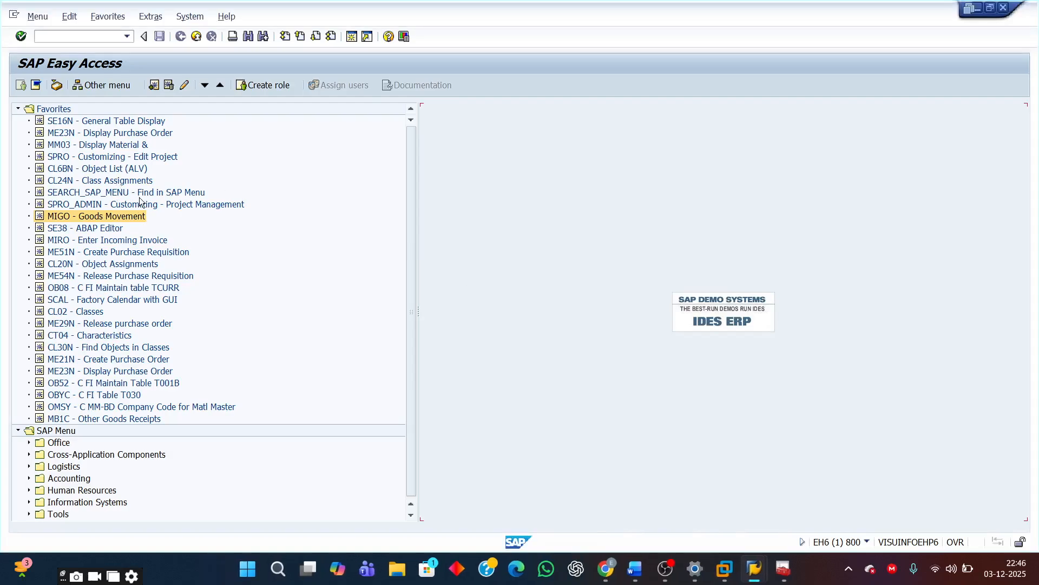
left_click(95, 146)
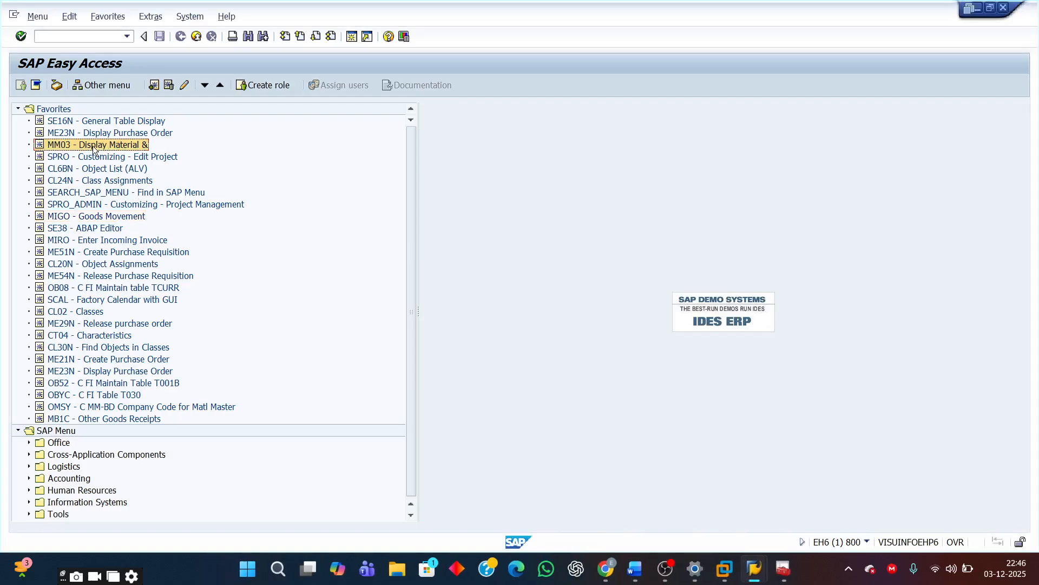
double_click(93, 147)
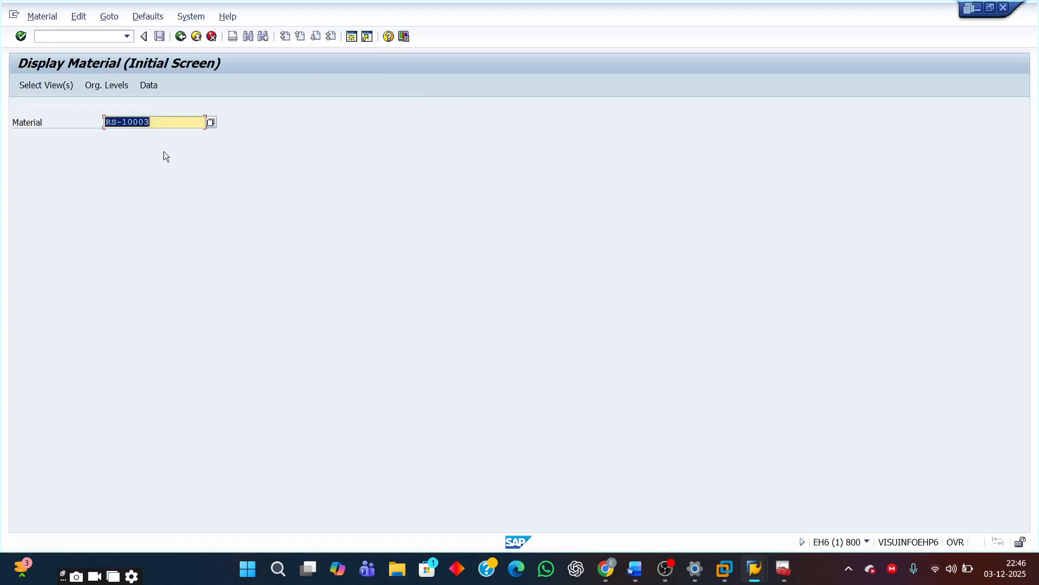
left_click(156, 120)
key("Return")
Select the Basic Data 1, Basic Data 2, MRP 1 and MRP 2 views for display
left_click(236, 172)
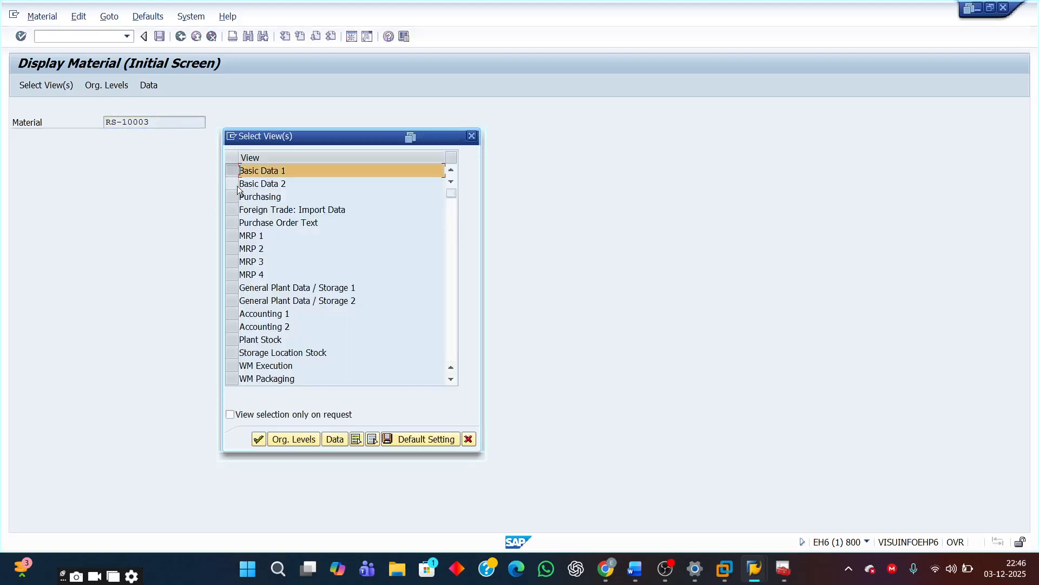
left_click(238, 186)
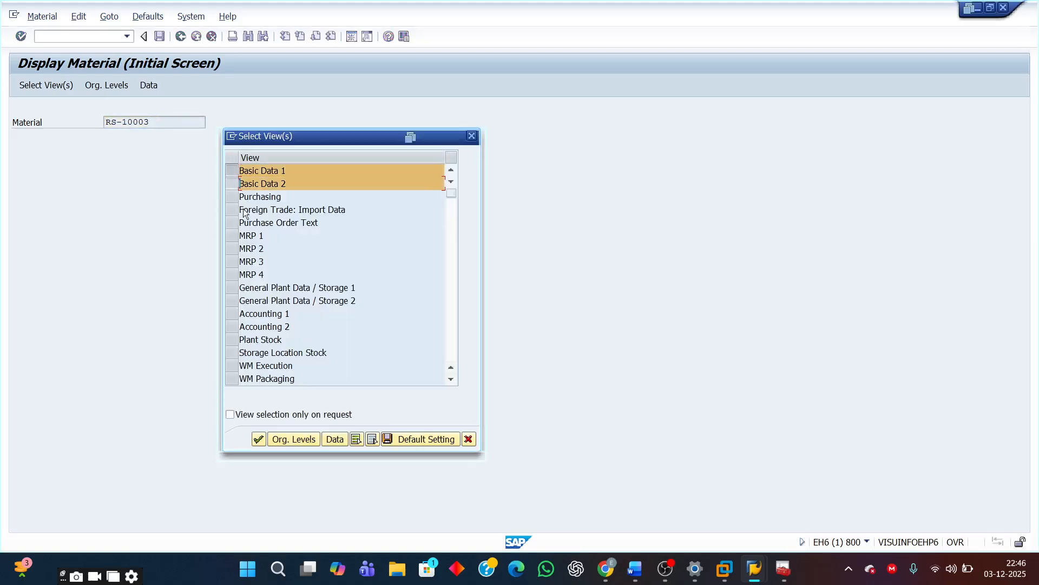
left_click(236, 235)
left_click(234, 249)
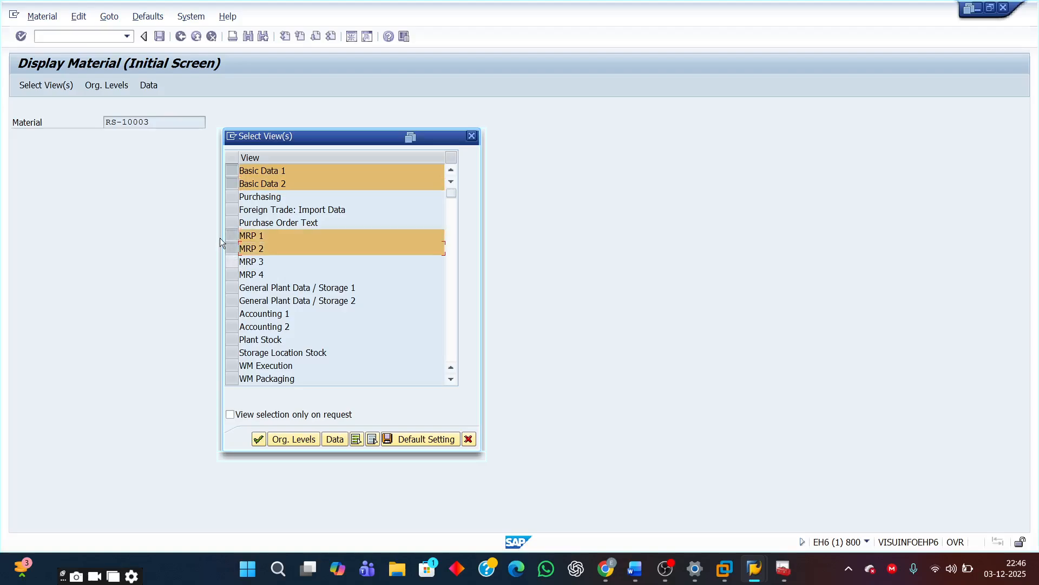
key("Return")
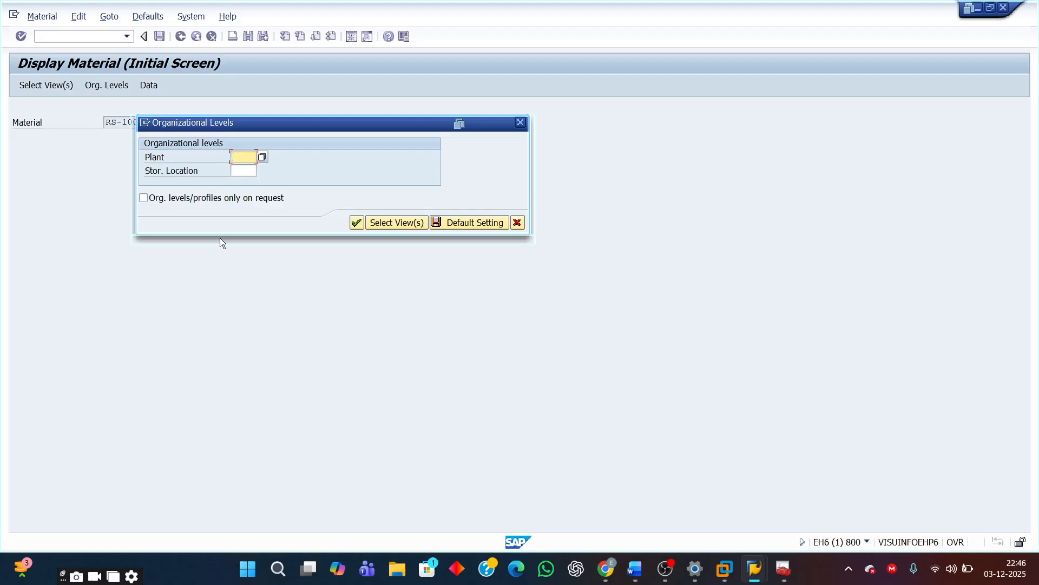
Set the organizational levels to plant 9110 and storage location 1000 and display the material
type("9")
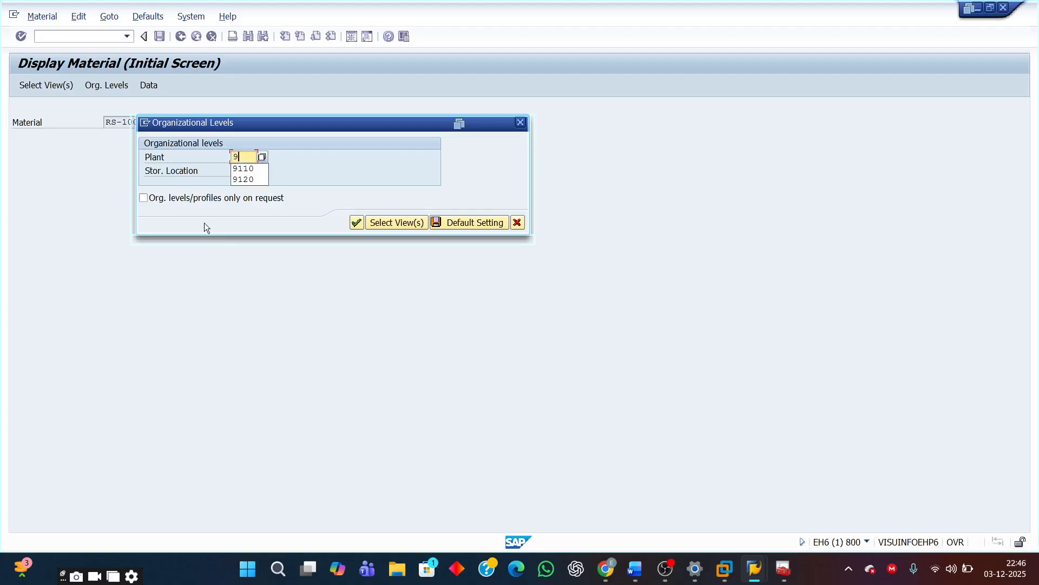
left_click(245, 172)
left_click(245, 171)
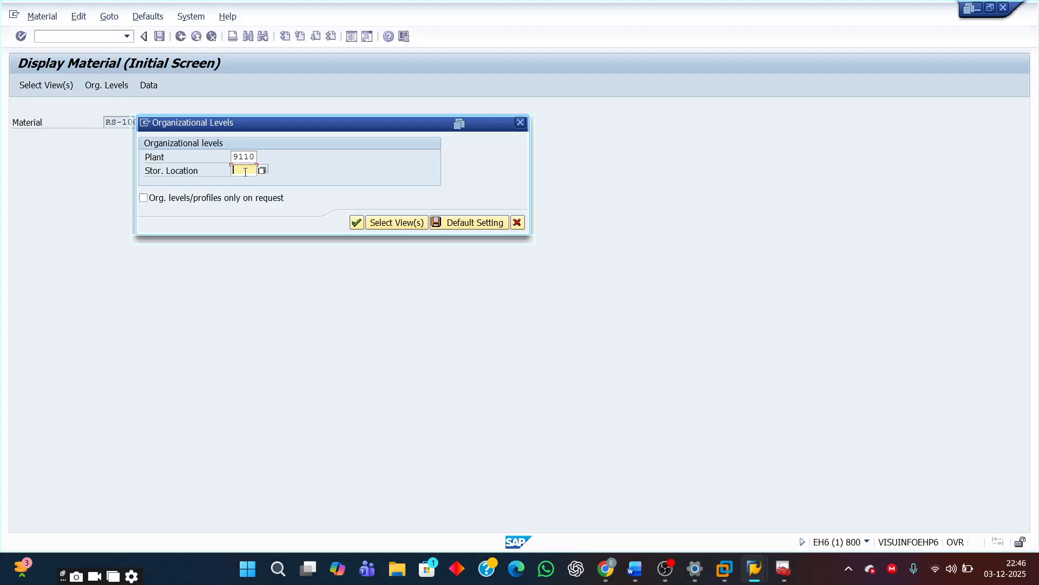
type("1")
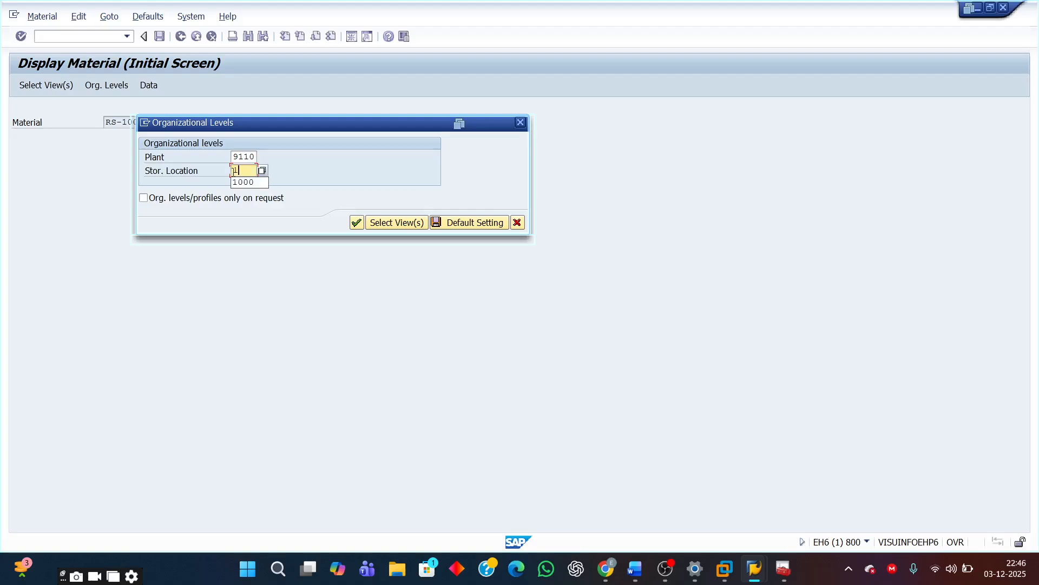
left_click(246, 182)
left_click(357, 222)
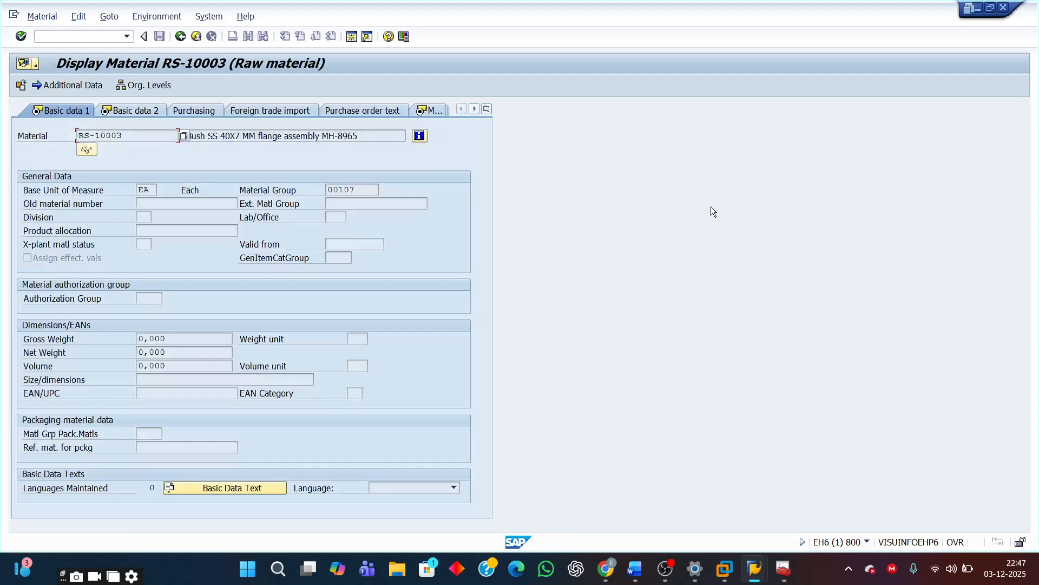
Open the material's additional data and check the total consumption values of the most recent periods
left_click(71, 85)
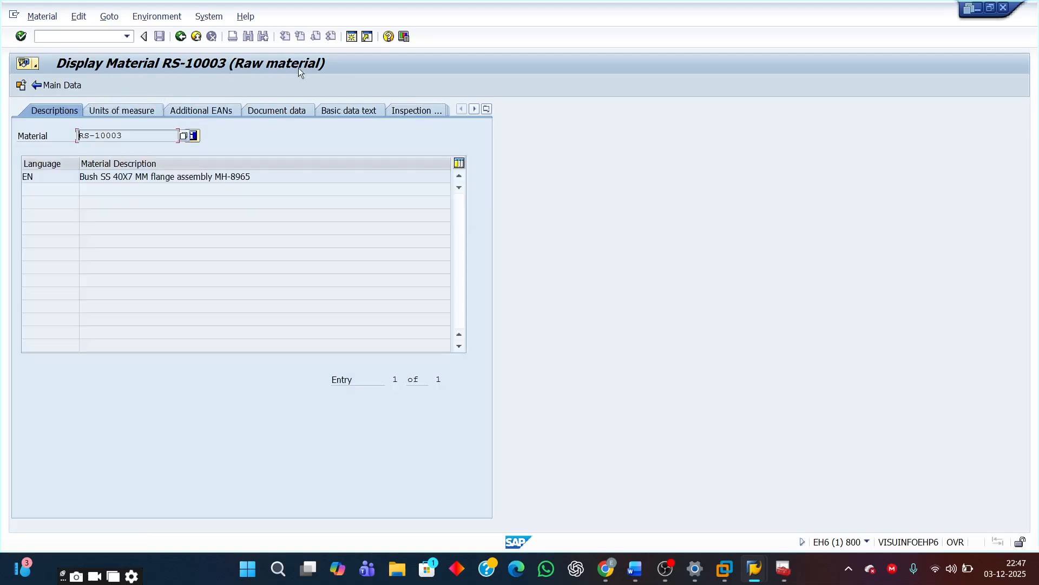
left_click(487, 110)
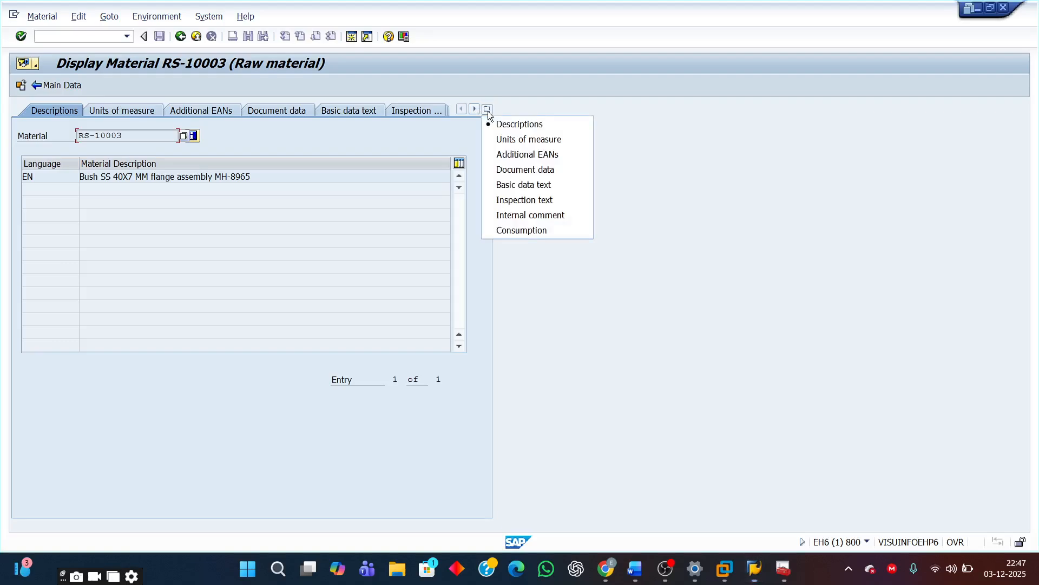
left_click(510, 231)
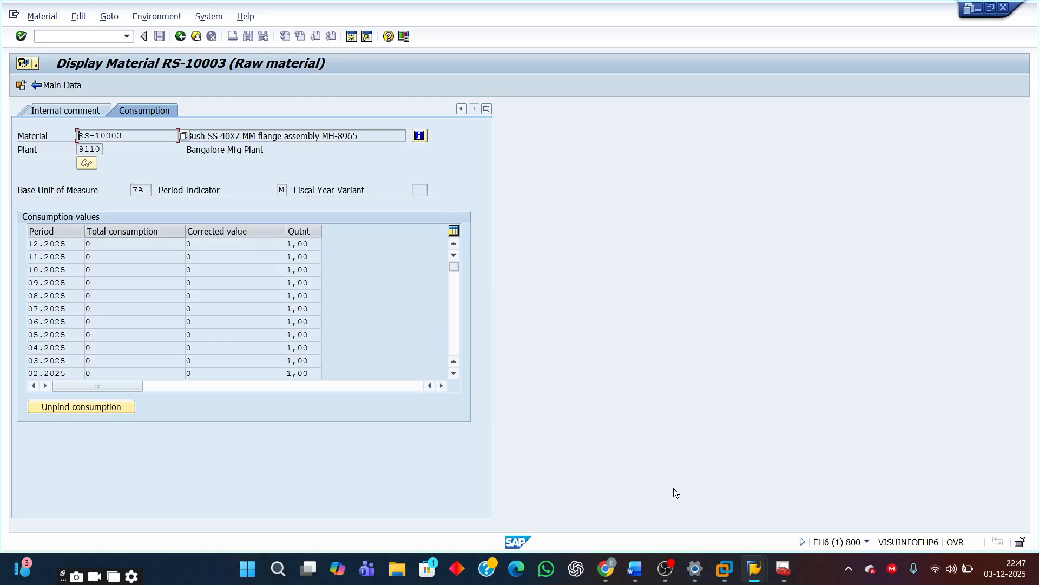
left_click(102, 249)
left_click(100, 257)
left_click(98, 273)
Switch to the Word exercise and review the noted consumption values, cost centre 150000 and the MIGO goods issue instructions
mouse_move(635, 567)
left_click(657, 493)
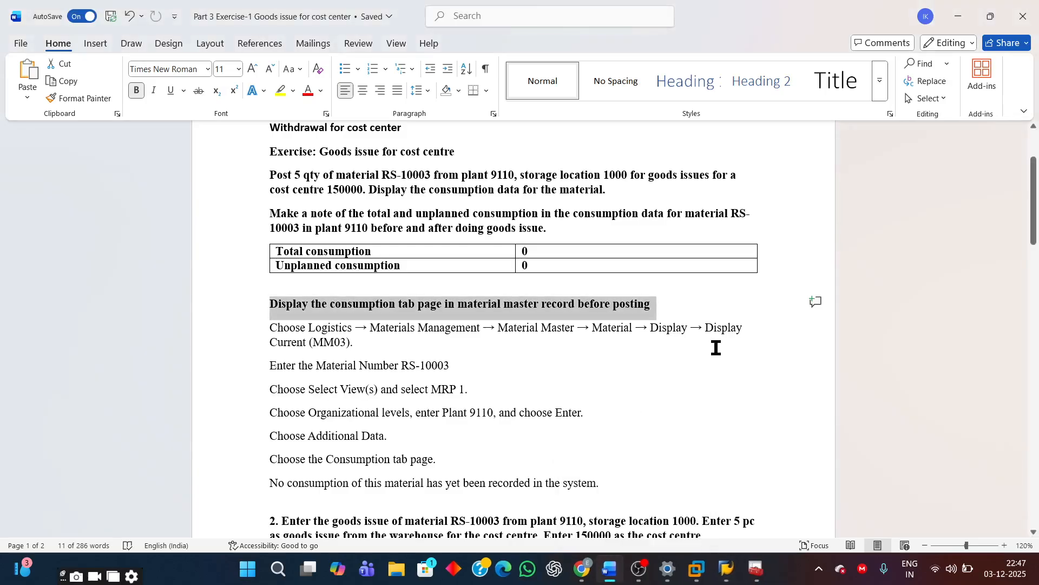
left_click(545, 256)
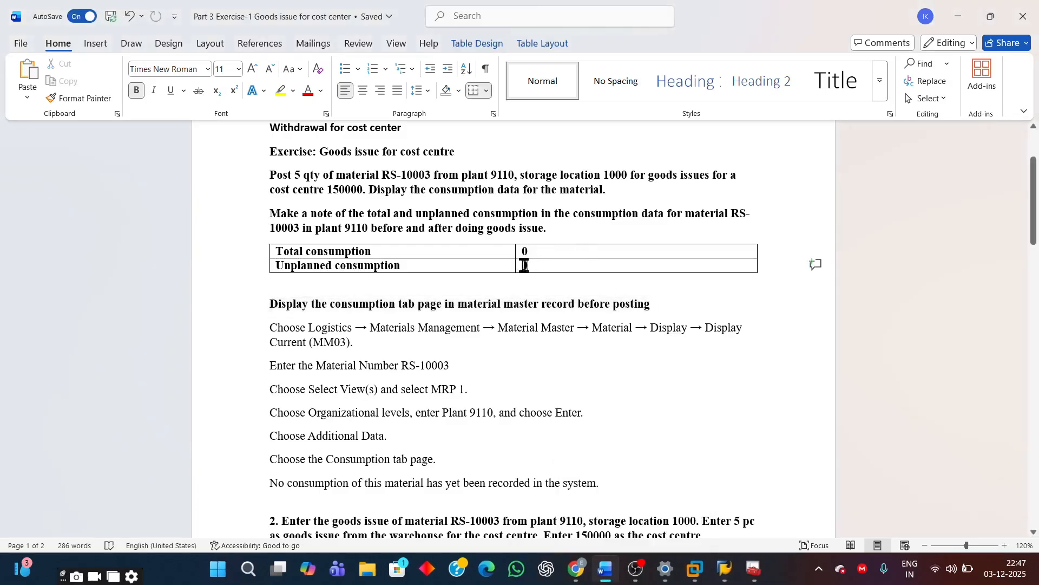
double_click(525, 265)
scroll(644, 411, "down", 5)
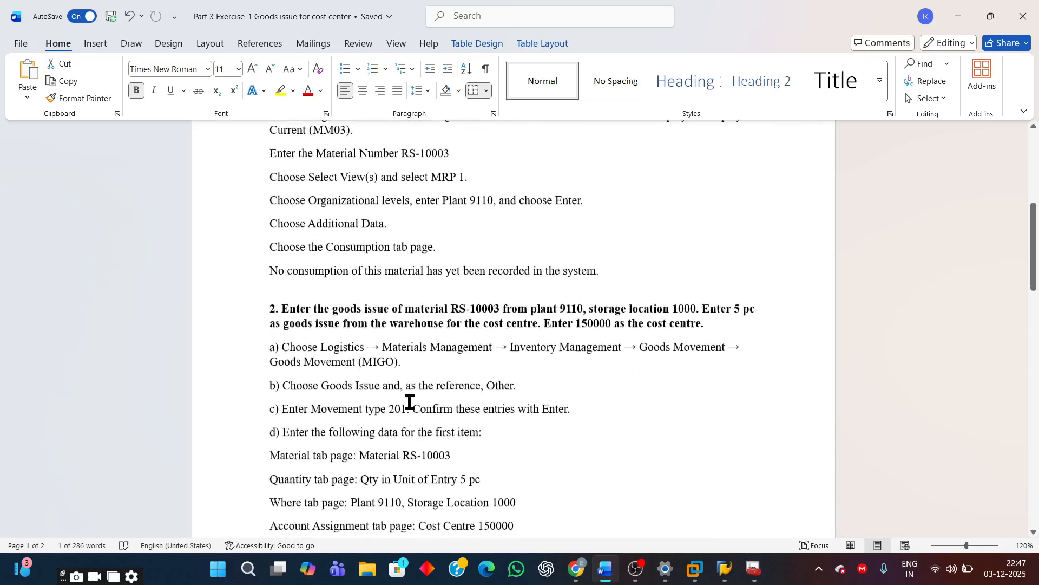
scroll(410, 402, "down", 1)
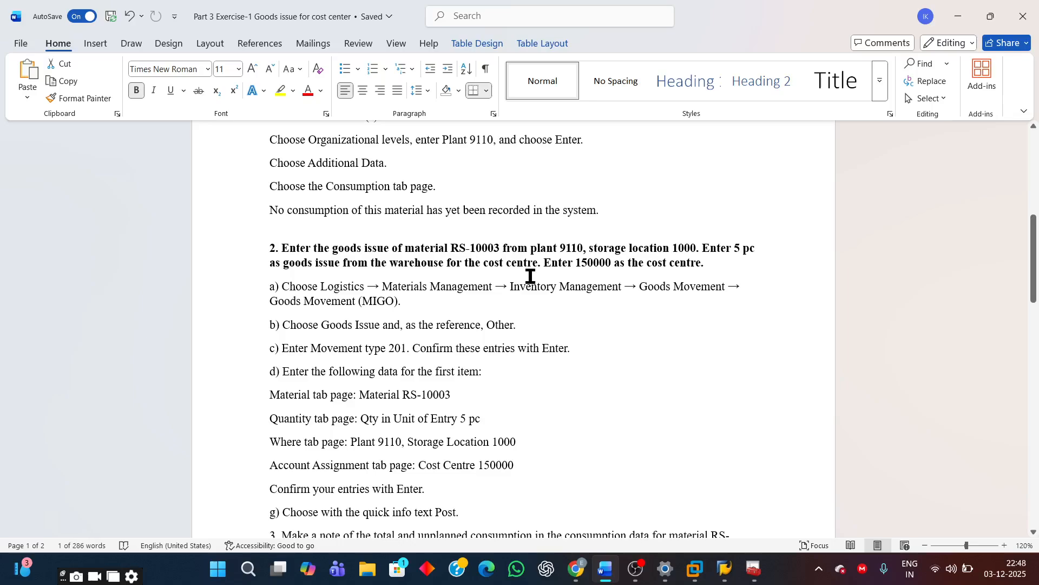
left_click_drag(575, 264, 611, 265)
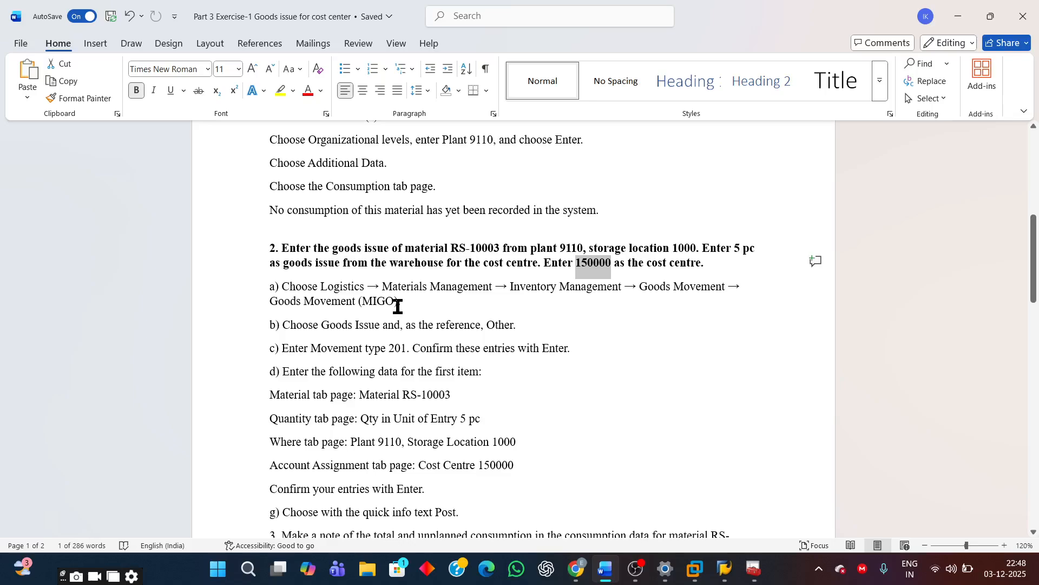
left_click_drag(400, 302, 362, 302)
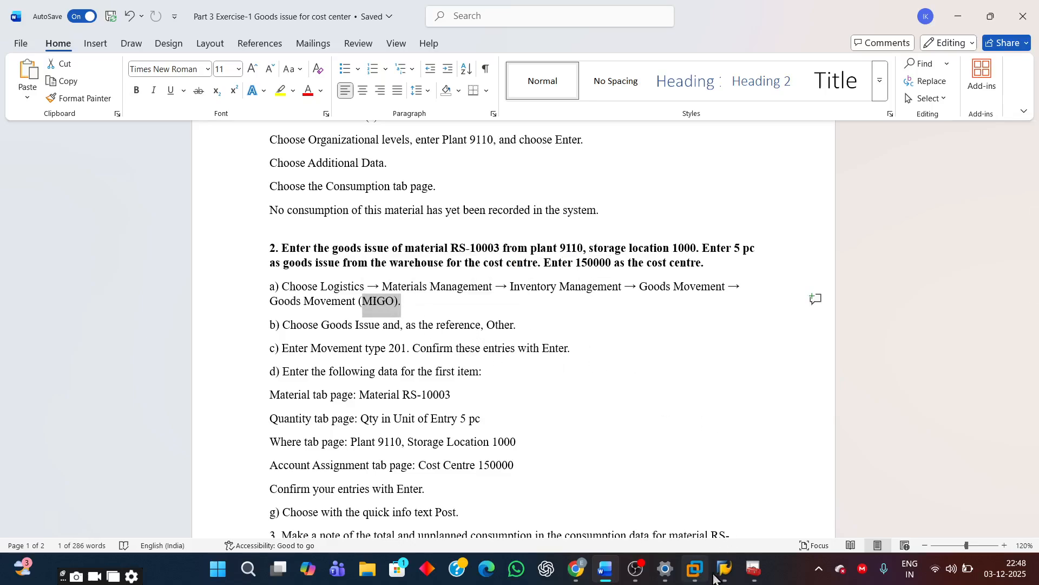
Switch to the second SAP session and start the MIGO Goods Movement transaction
mouse_move(728, 573)
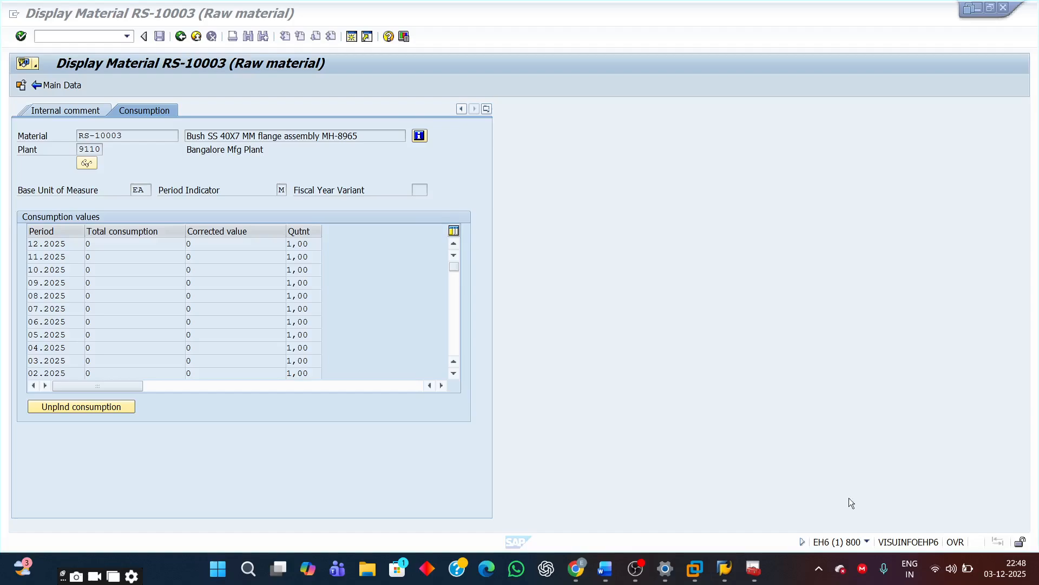
left_click(849, 498)
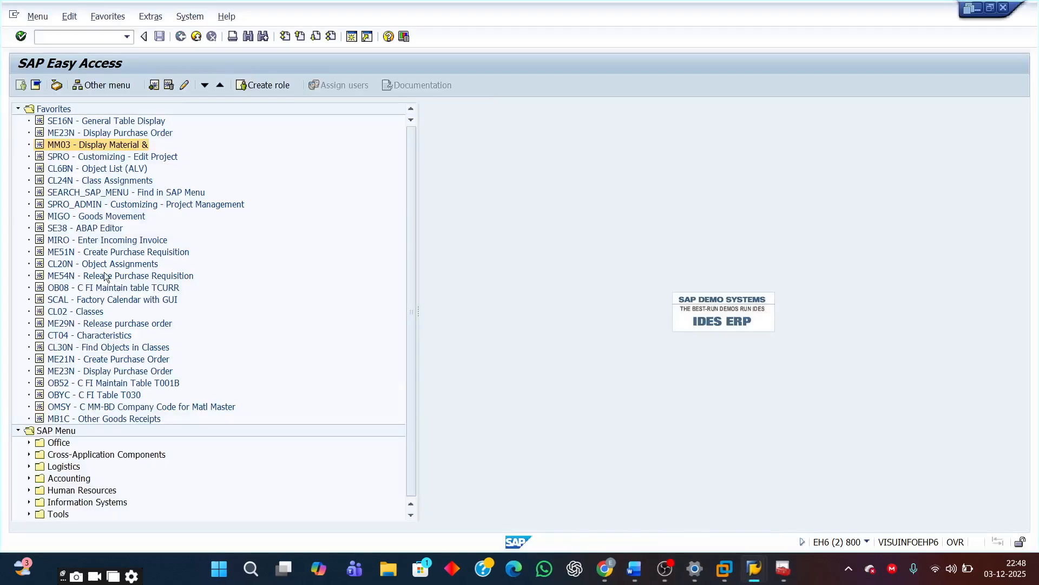
left_click(80, 215)
double_click(81, 217)
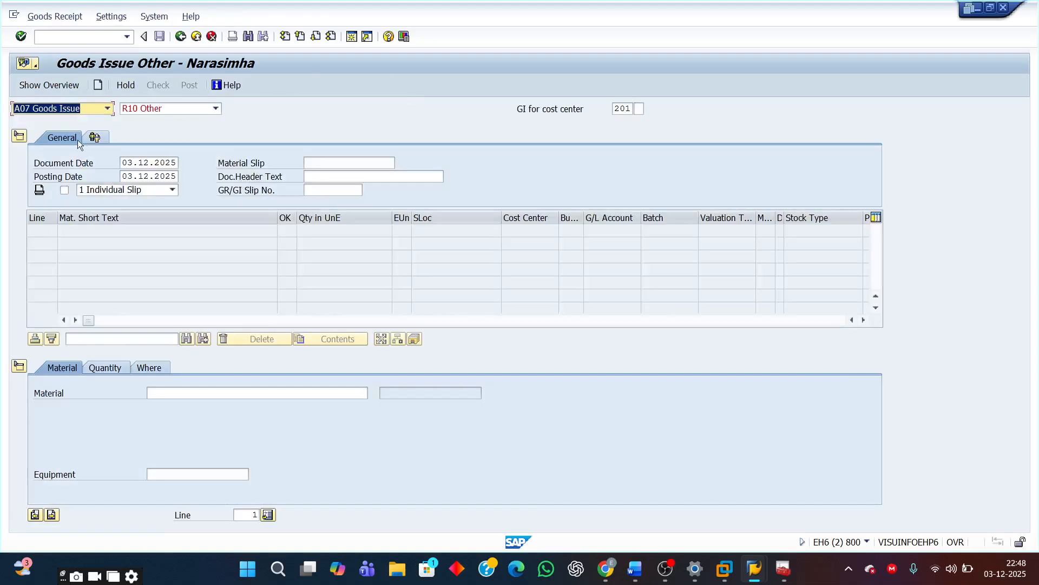
Choose A07 Goods Issue as the transaction and keep R10 Other as the reference document
left_click(108, 109)
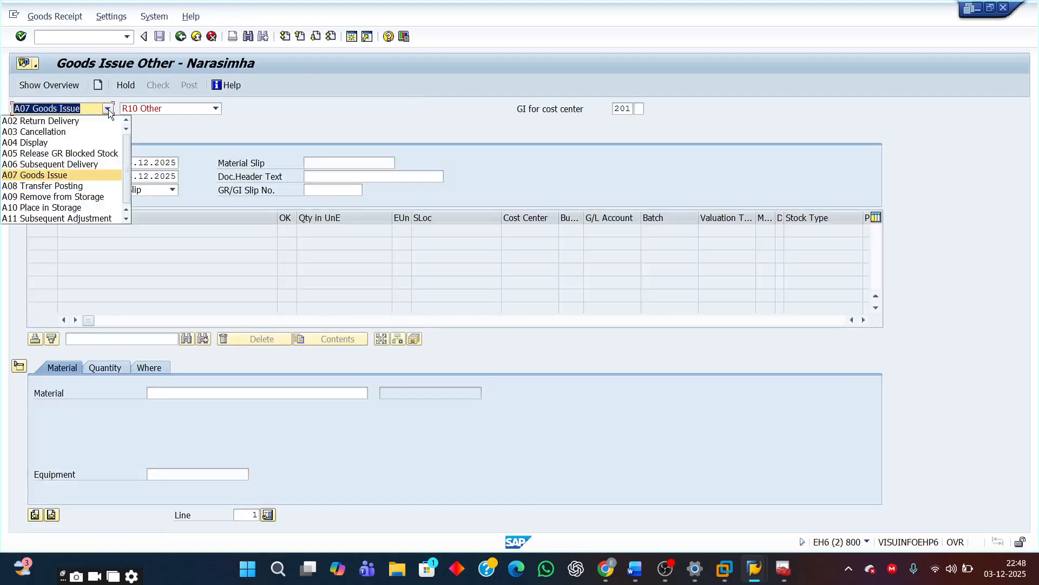
left_click(60, 176)
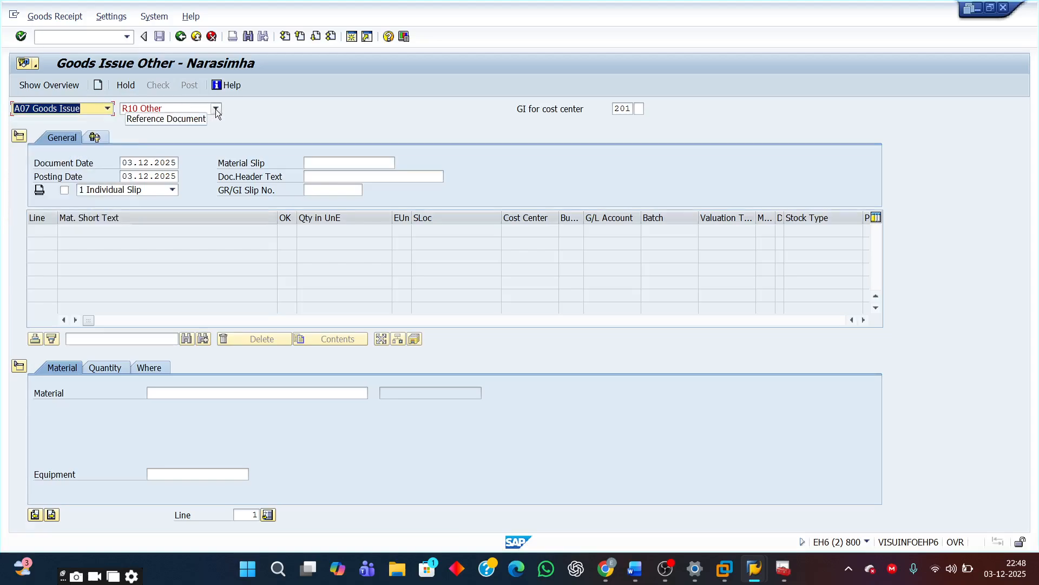
left_click(215, 110)
left_click(216, 111)
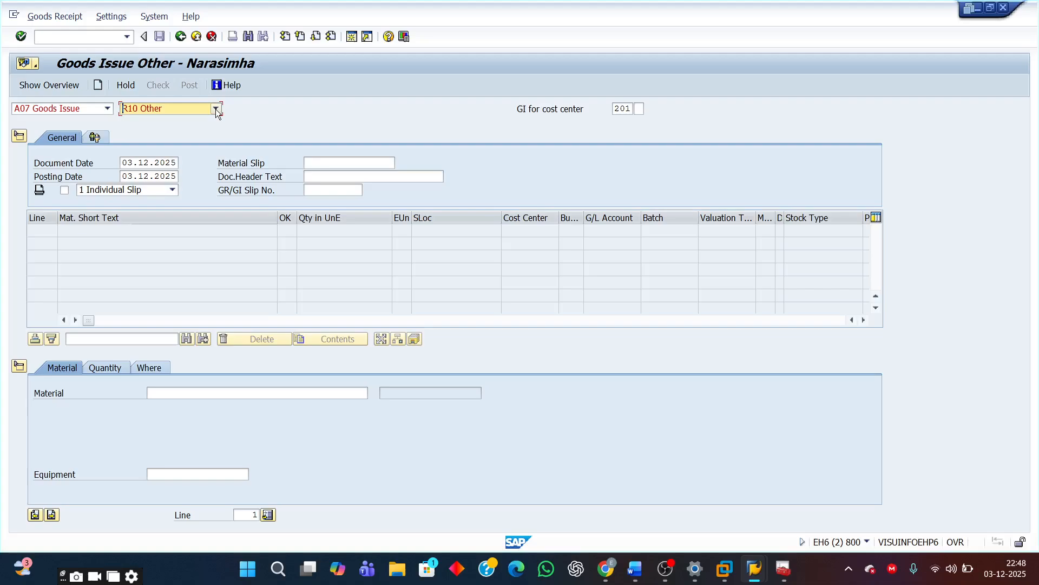
Enter material RS-10003 as the item to issue and set its quantity in unit of entry to 5
left_click(167, 390)
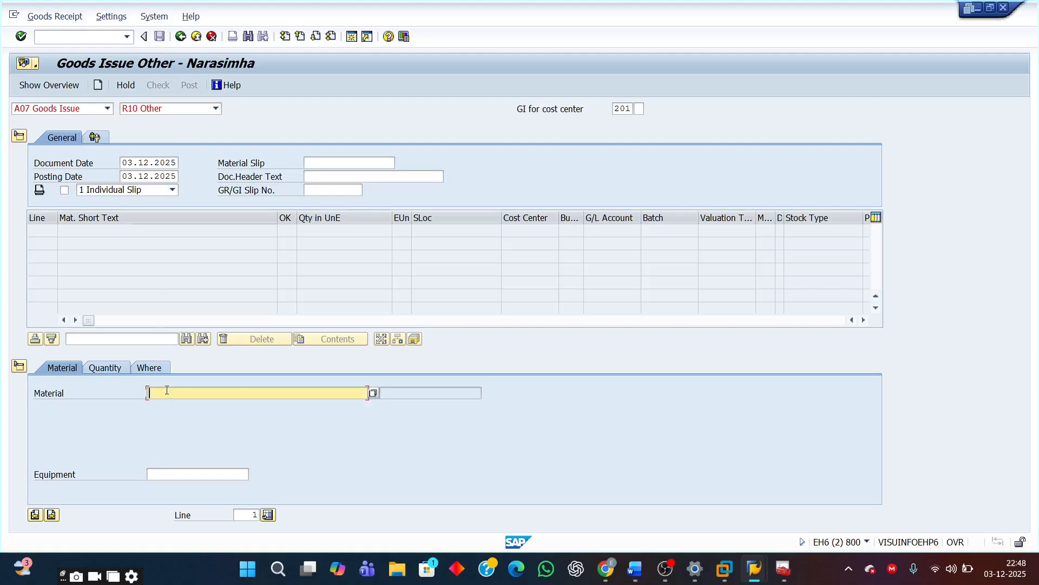
type("RS")
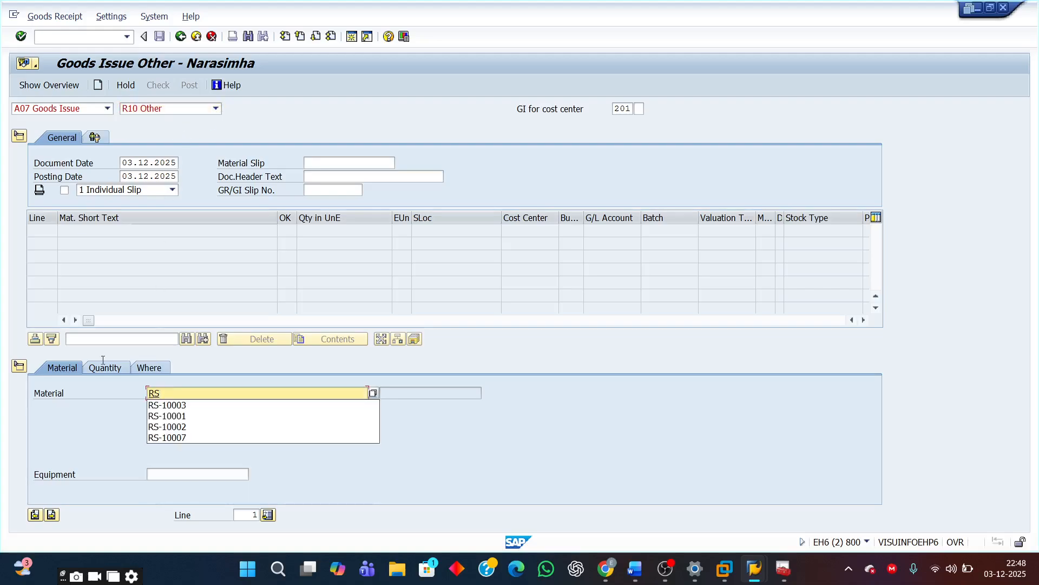
left_click(171, 406)
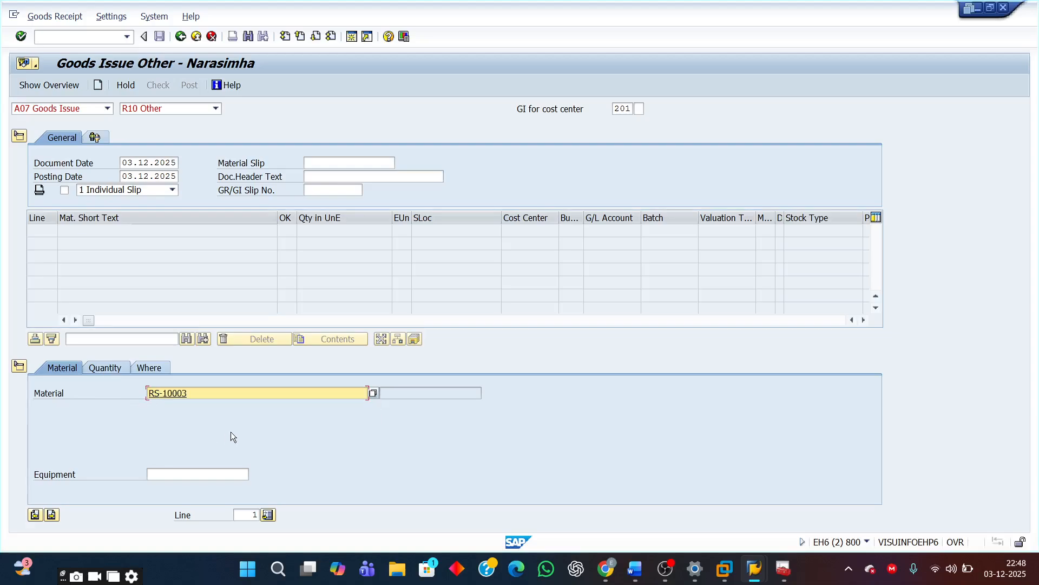
key("Return")
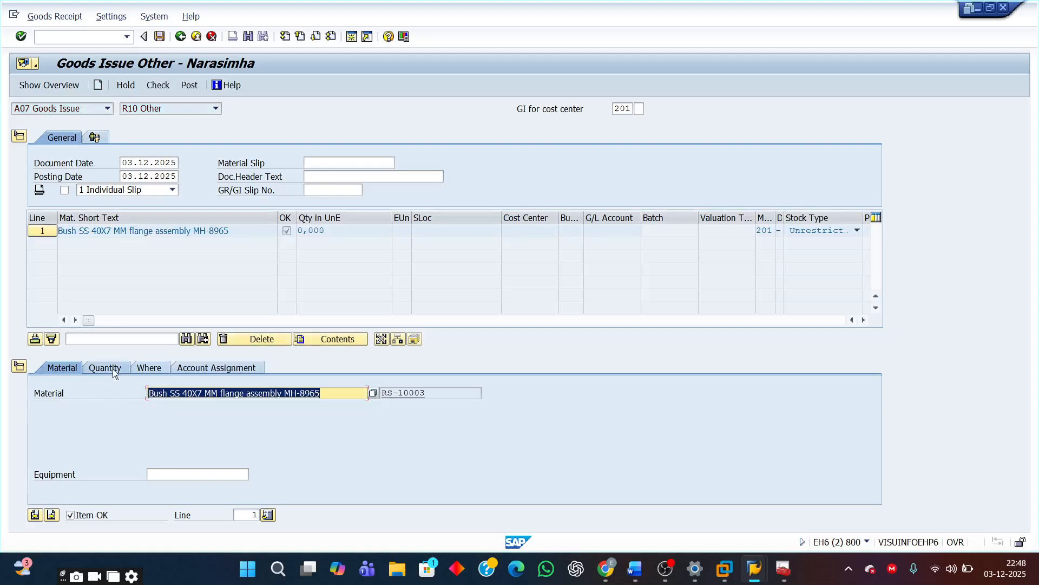
left_click(112, 368)
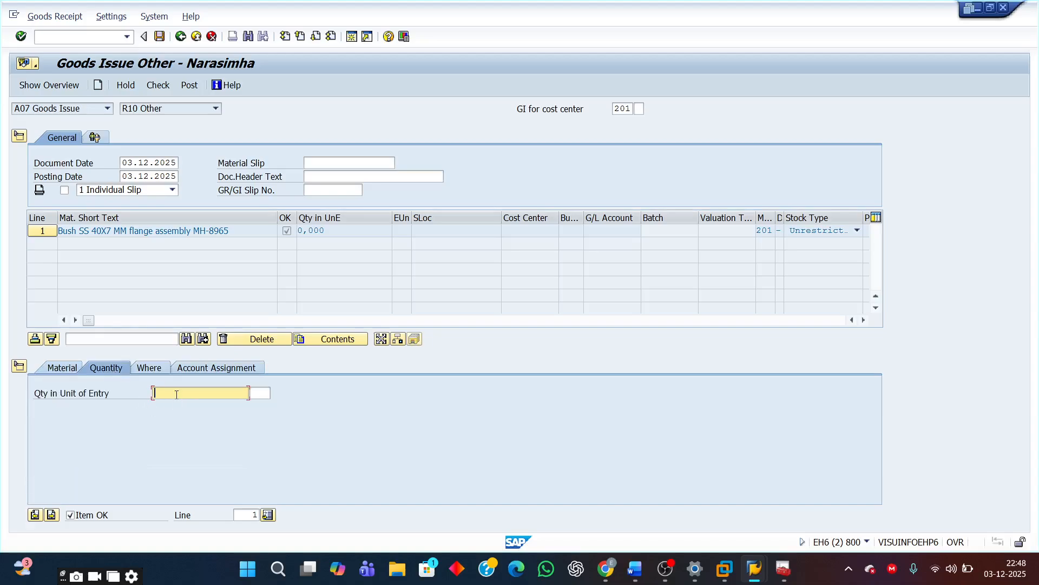
type("5")
key("Return")
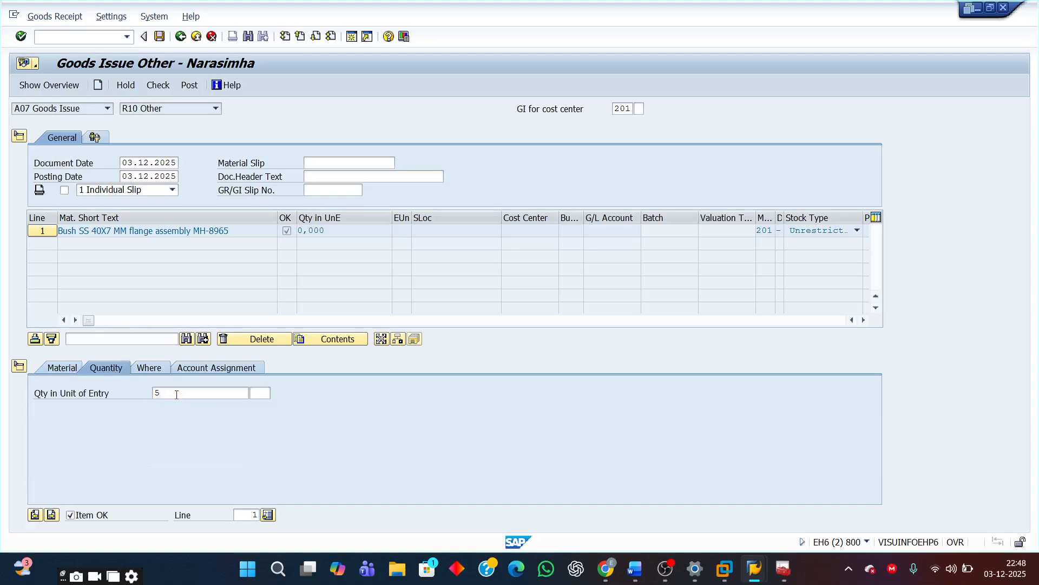
Set the item's plant to 9110 and its storage location to 1000
left_click(151, 371)
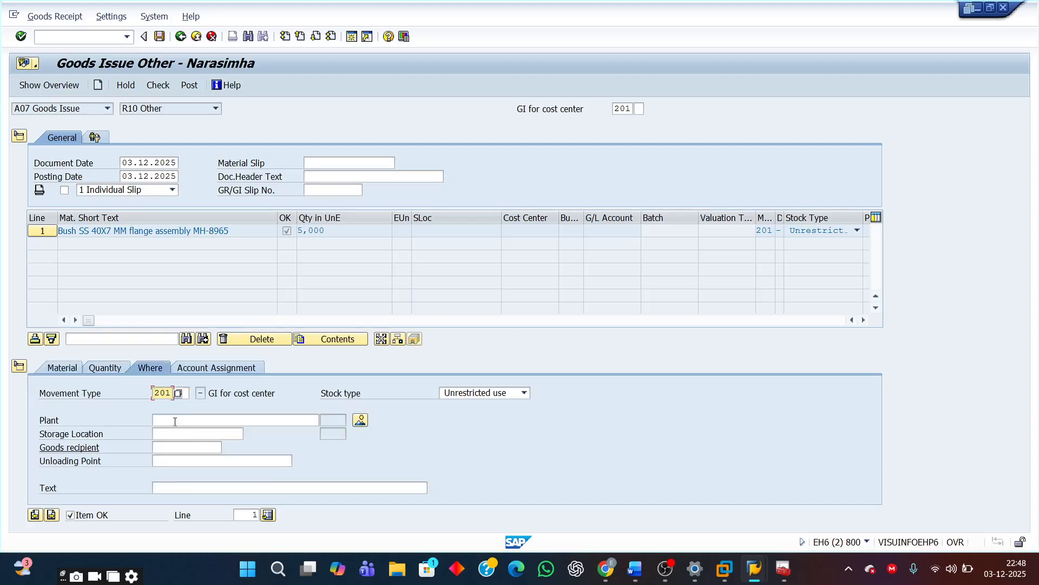
left_click(175, 422)
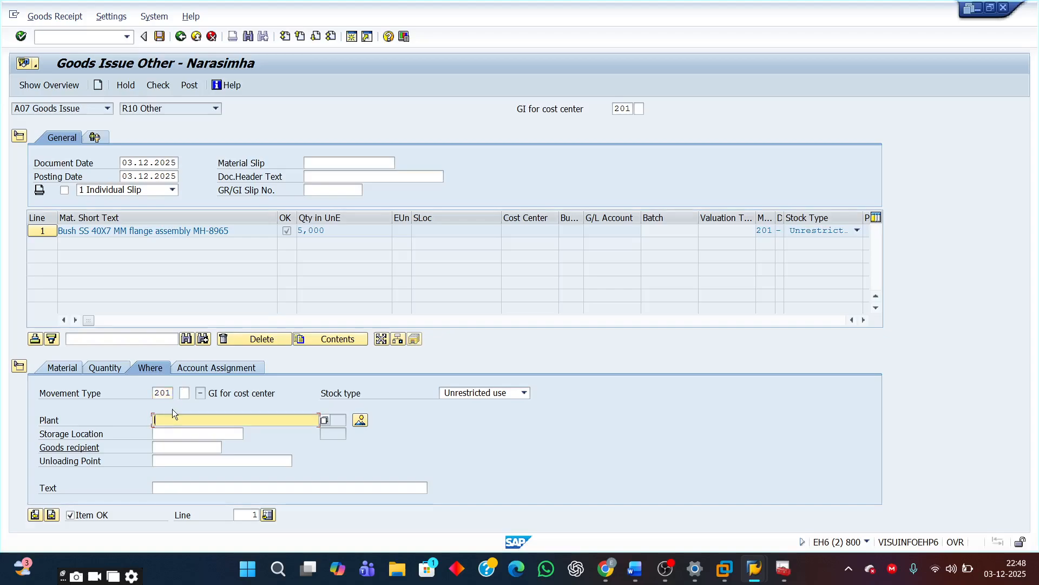
type("9")
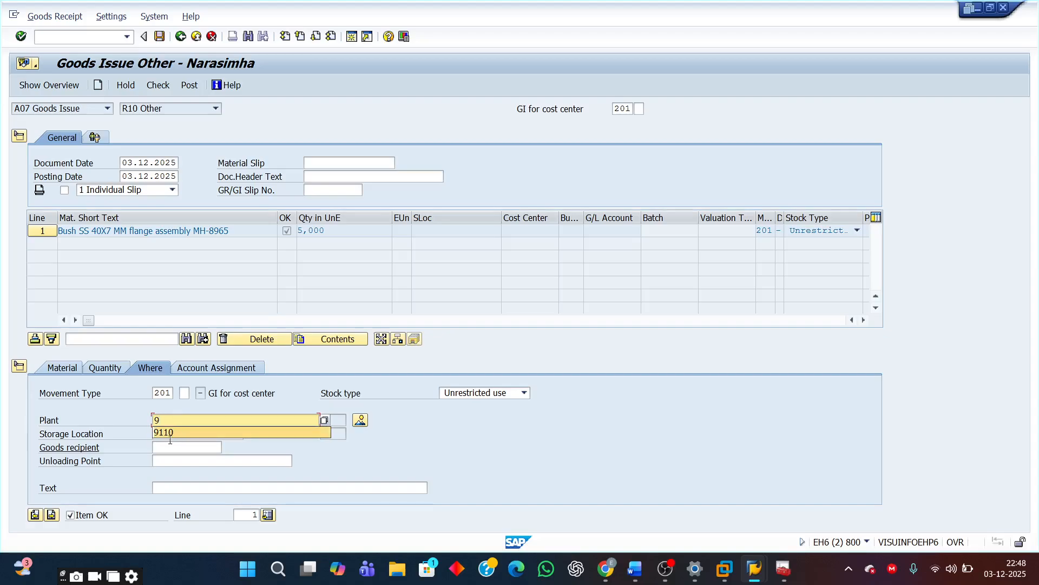
left_click(169, 432)
left_click(169, 432)
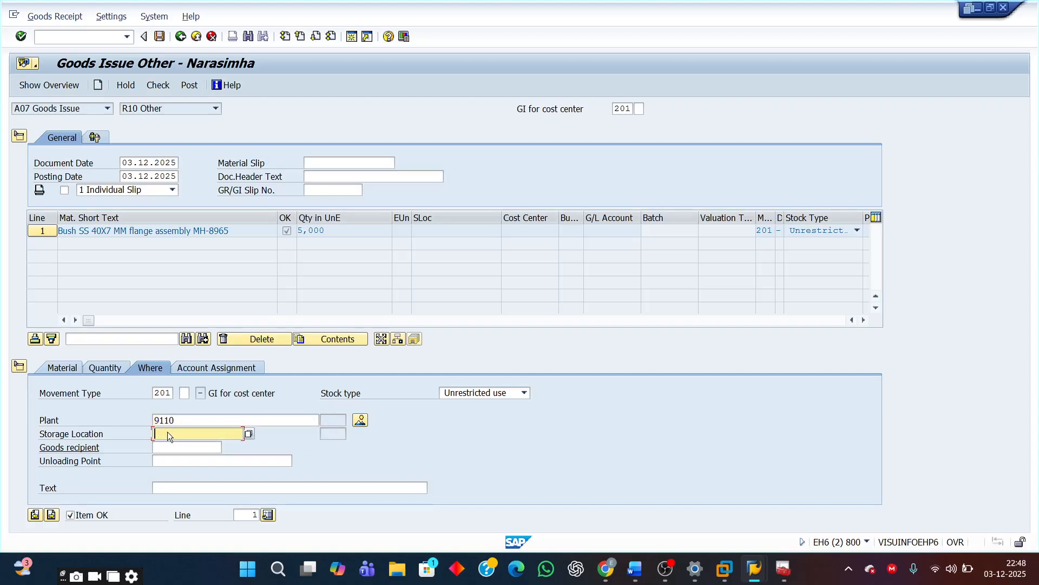
type("1")
left_click(167, 446)
key("Return")
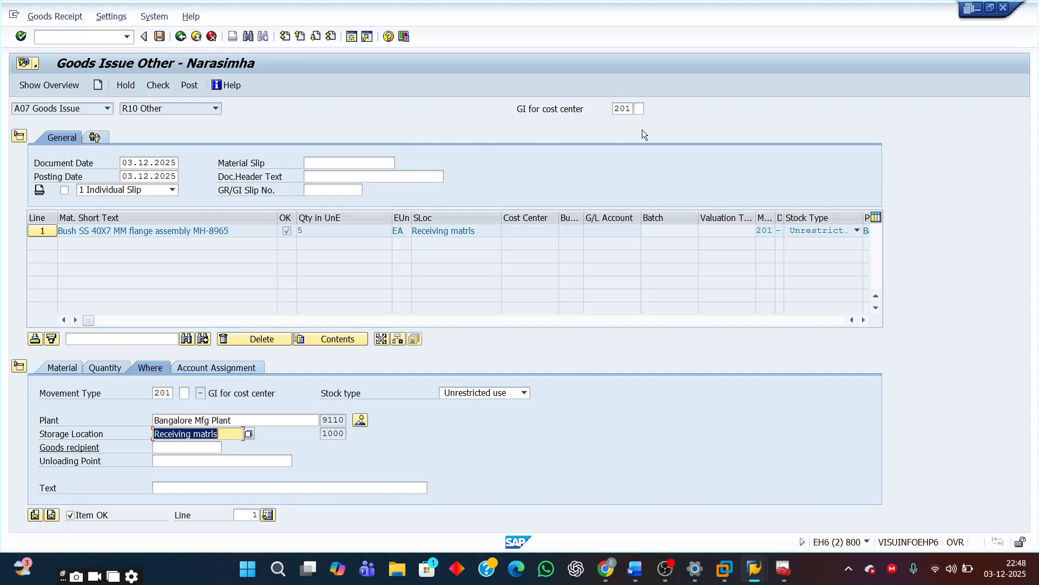
Verify movement type 201 and assign the item to cost center 150000
double_click(625, 109)
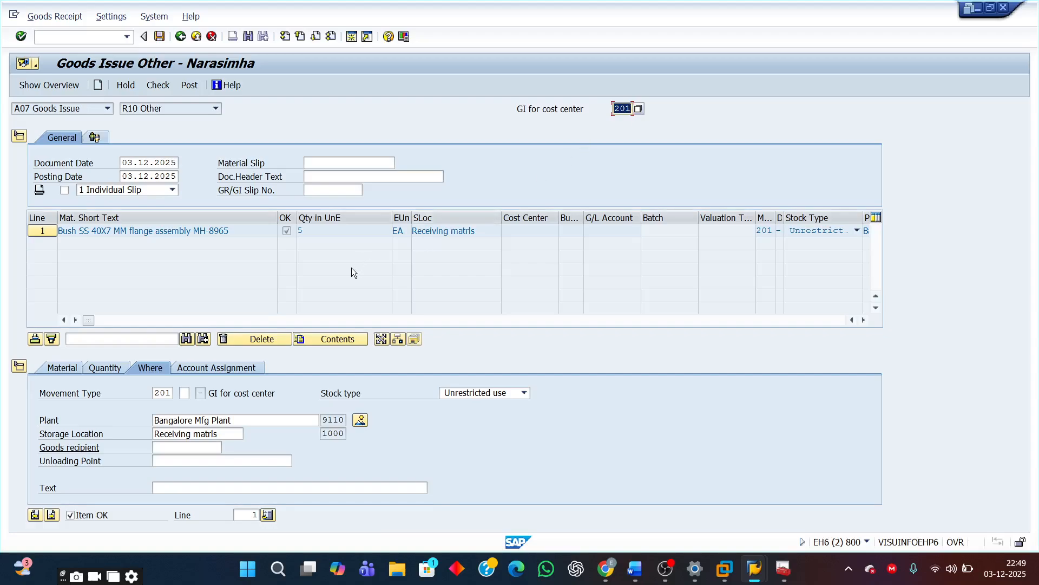
left_click(219, 369)
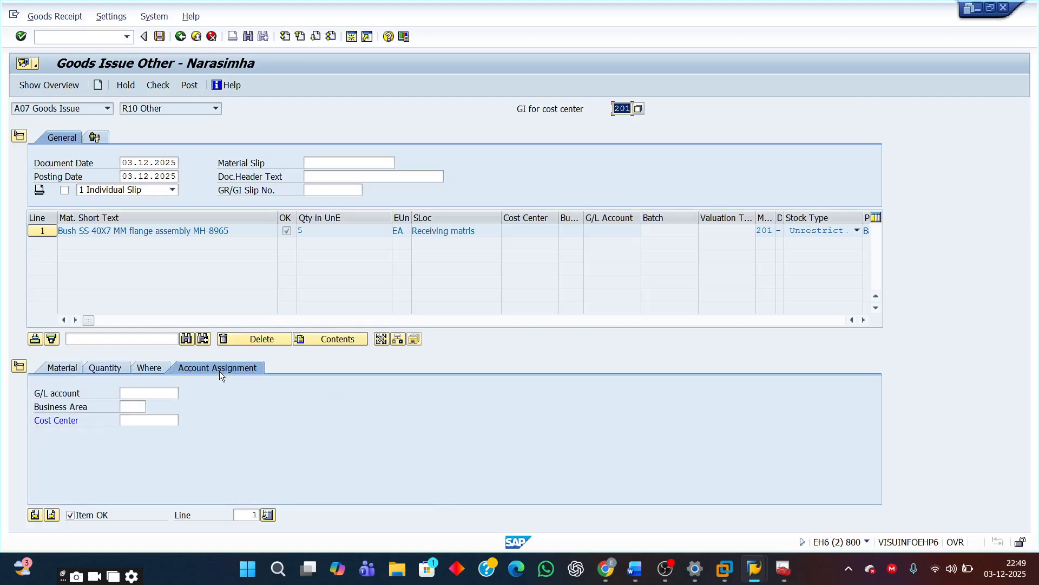
left_click(136, 418)
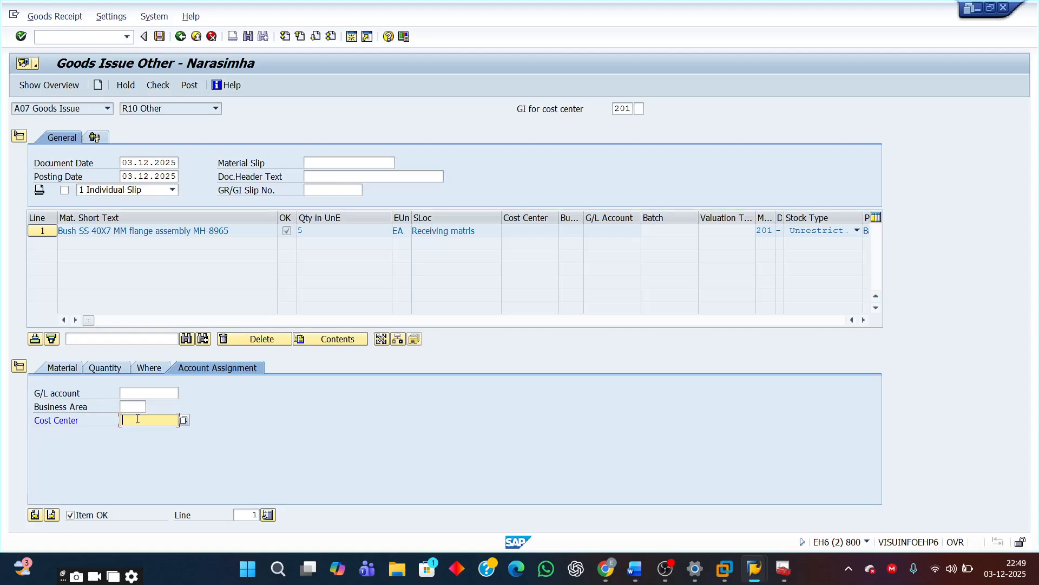
type("15")
left_click(154, 432)
key("Return")
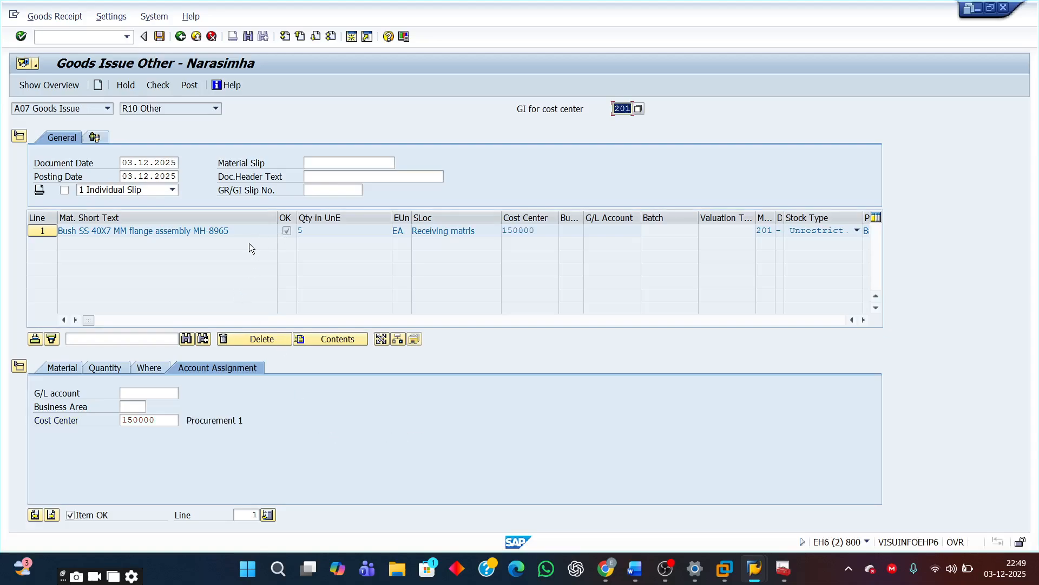
Review the item's quantity and location with Item OK set, and check and post the goods issue document
left_click(116, 367)
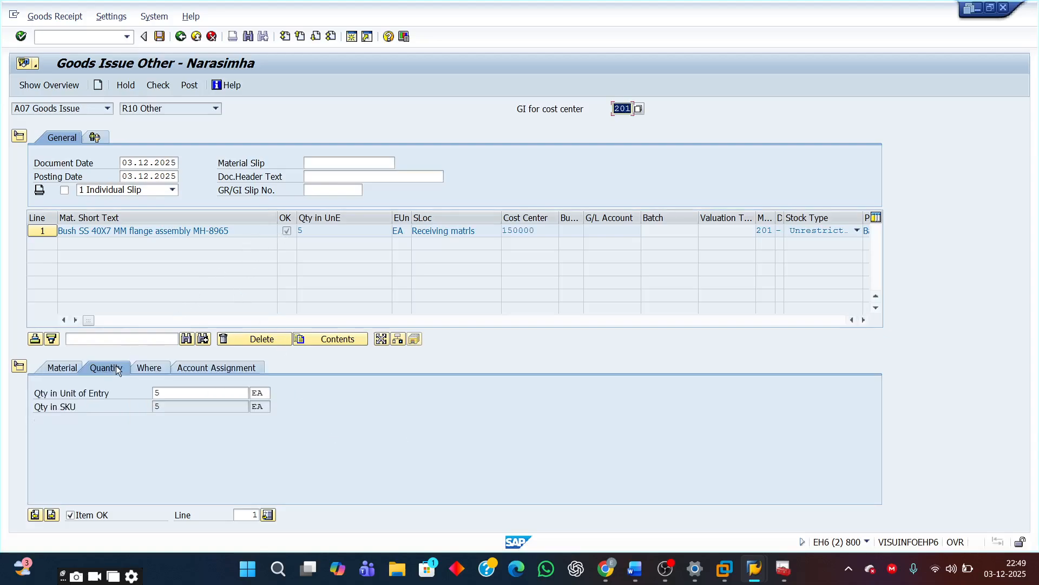
left_click(151, 370)
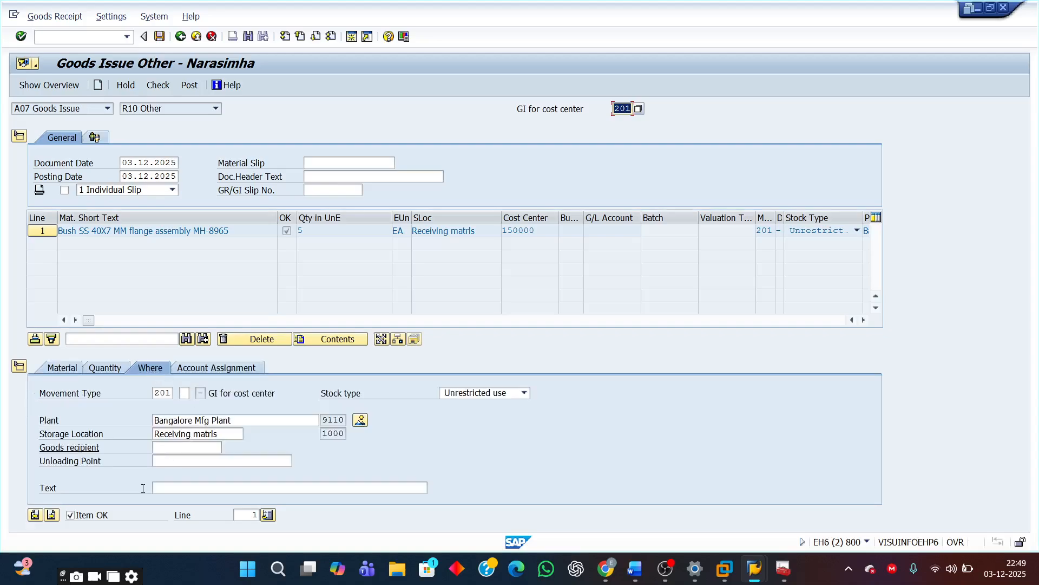
left_click(70, 515)
left_click(70, 517)
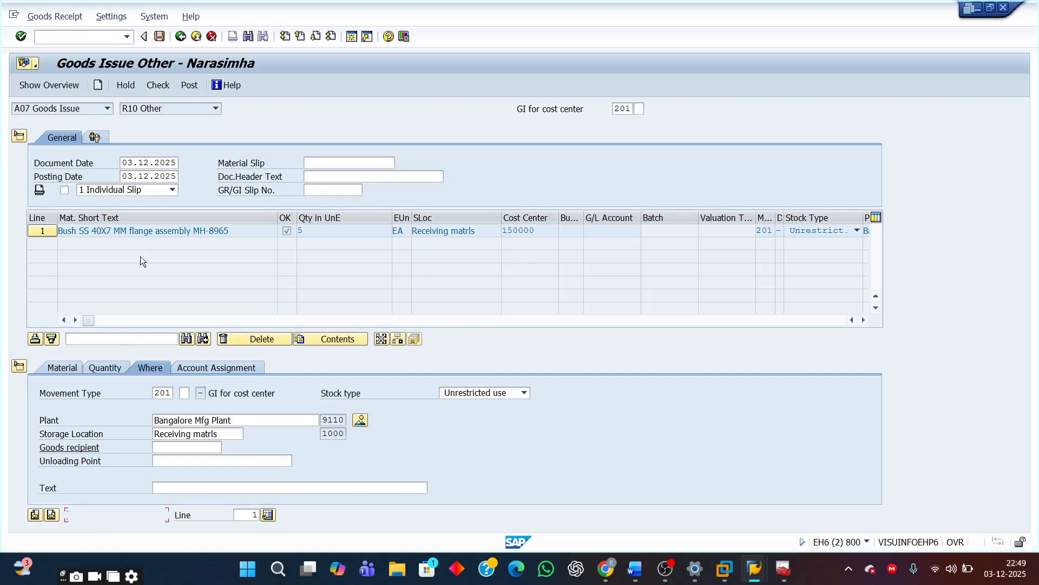
left_click(157, 85)
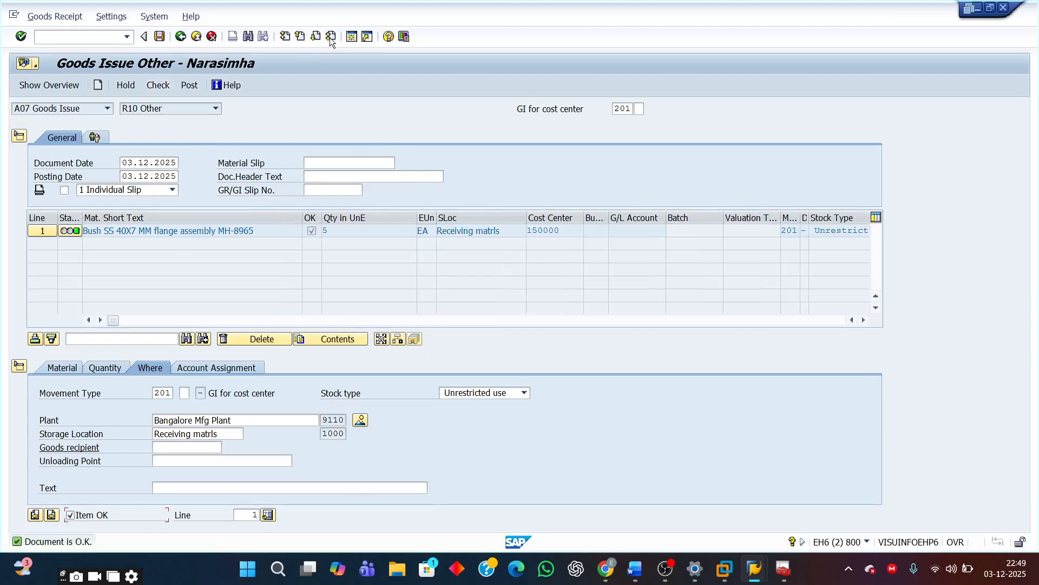
left_click(189, 85)
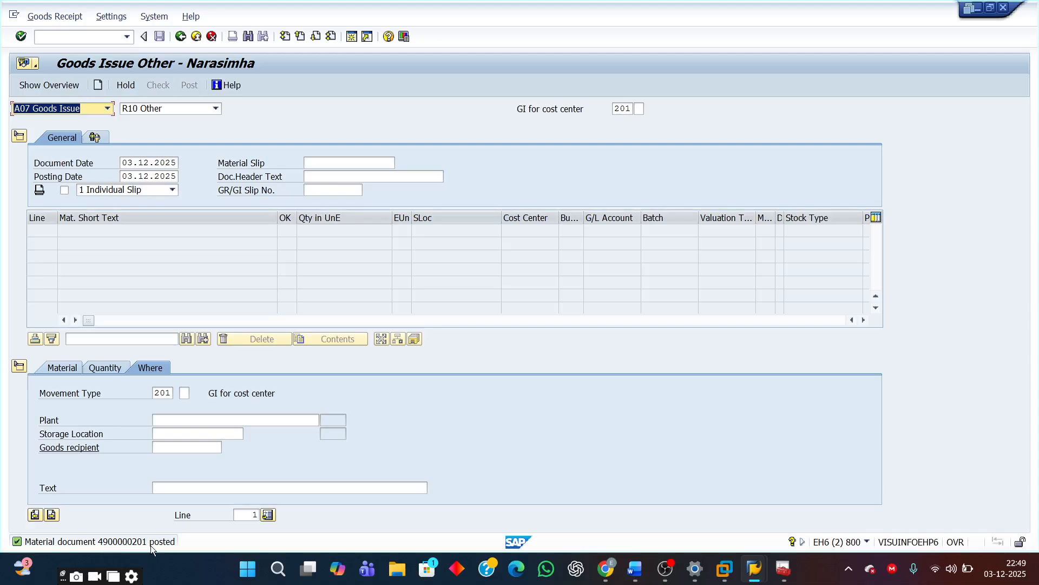
Change the transaction to A04 Display and open the material document just posted
left_click(107, 109)
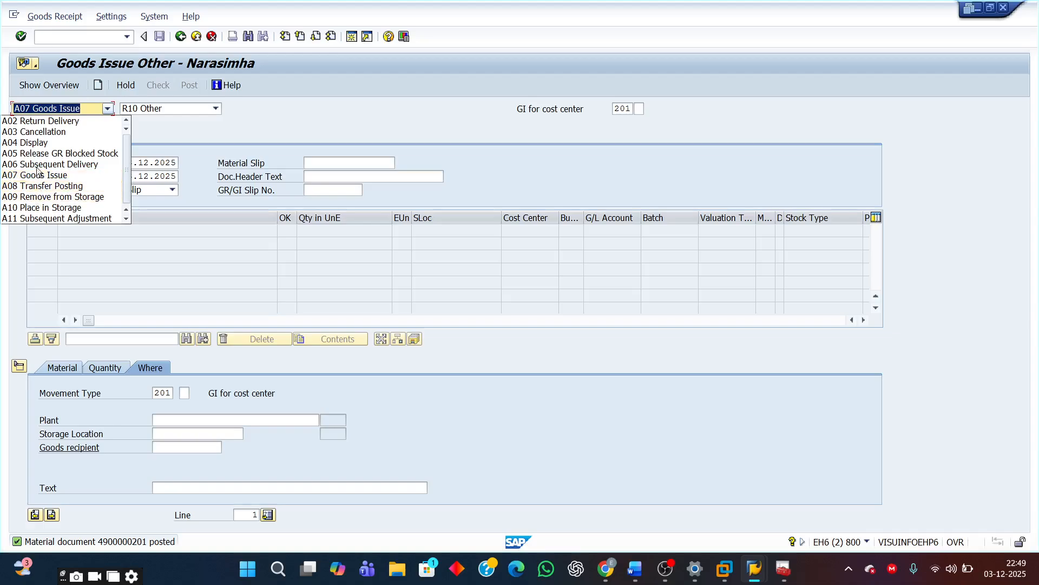
left_click(60, 141)
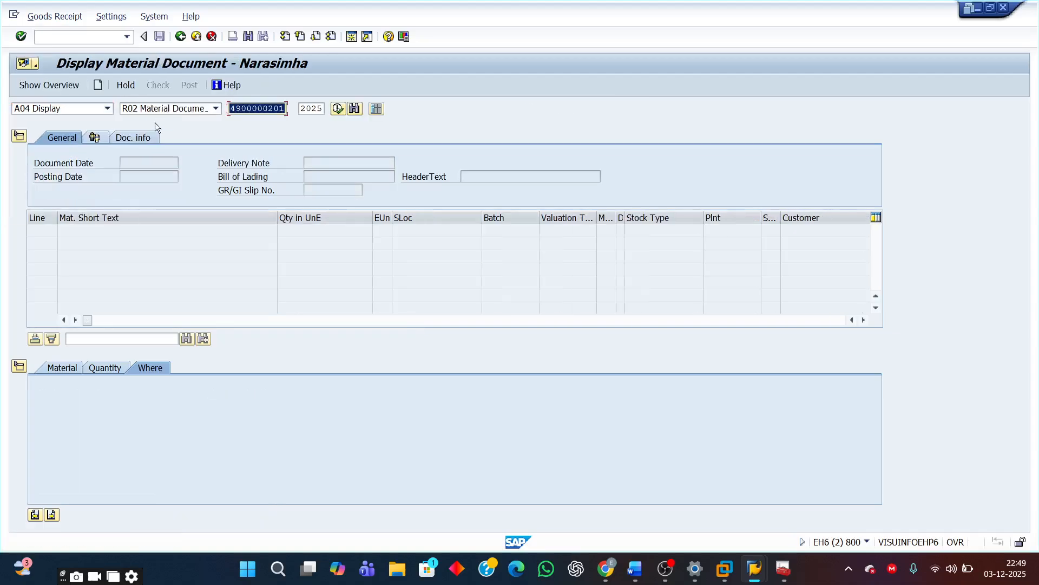
key("Return")
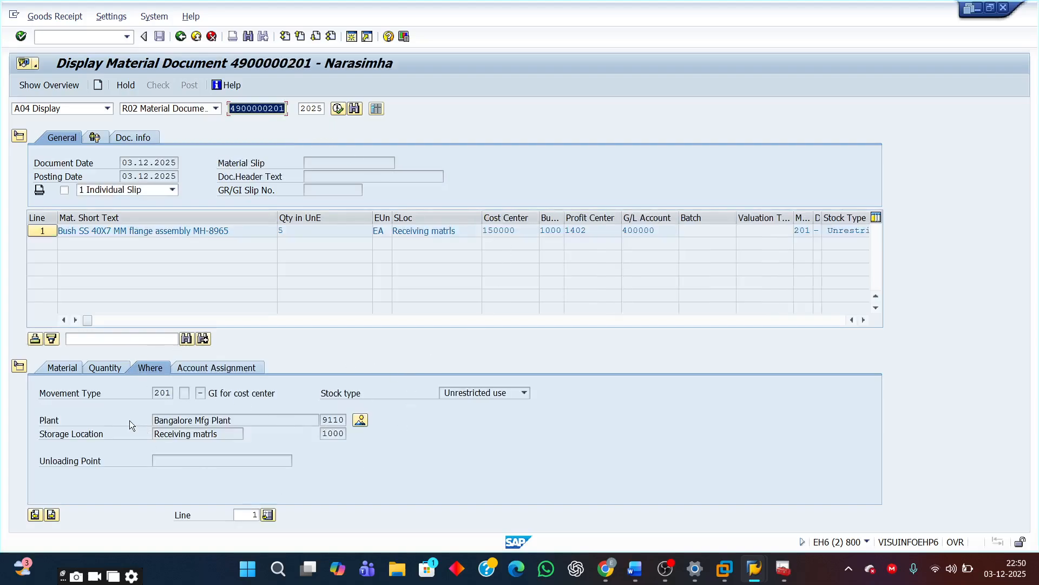
Review the posted document's material, quantity, movement type, storage location and cost center assignment
left_click(62, 368)
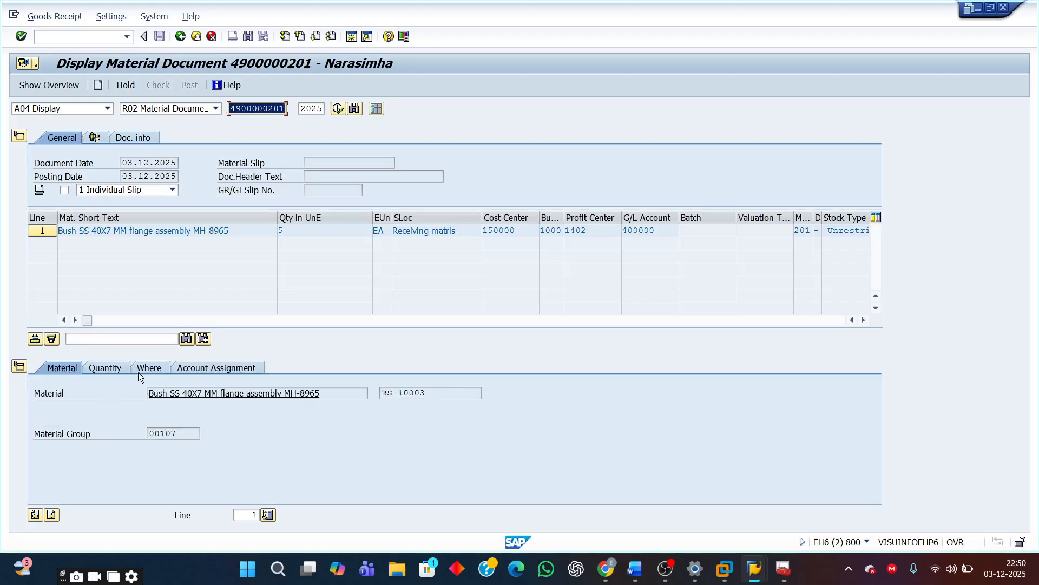
left_click(105, 367)
left_click(153, 371)
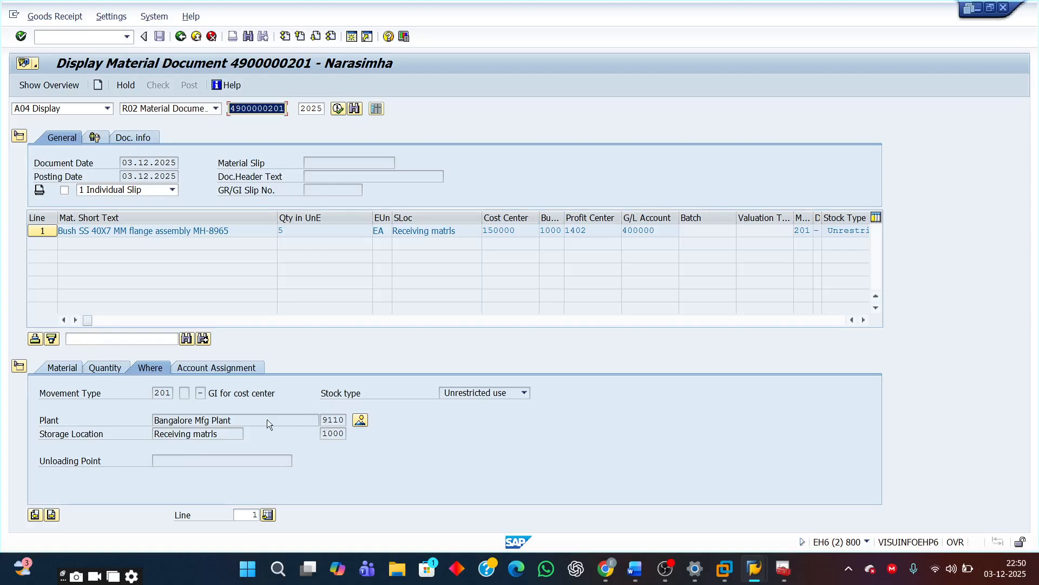
left_click(162, 392)
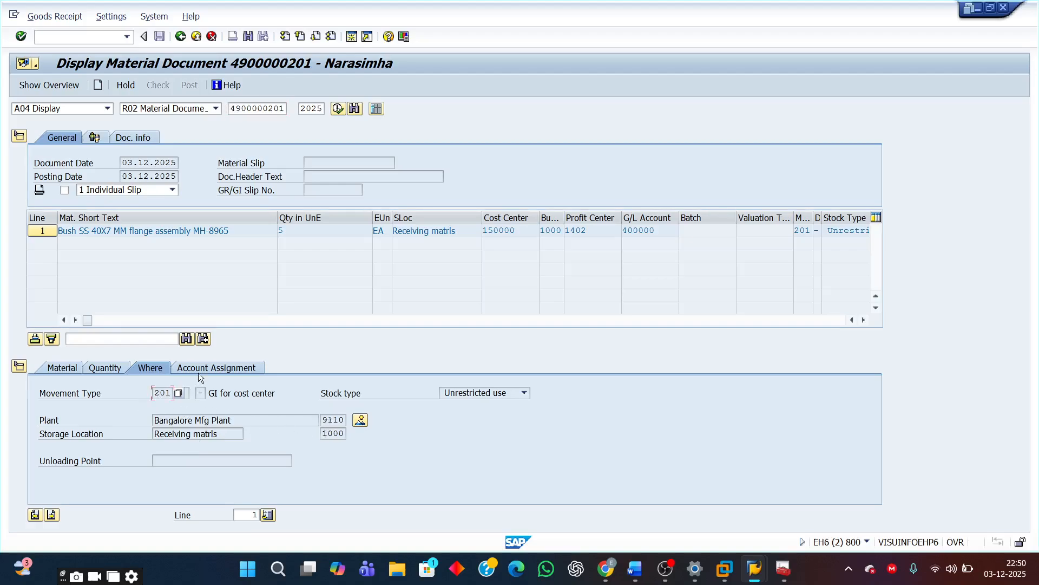
left_click(215, 368)
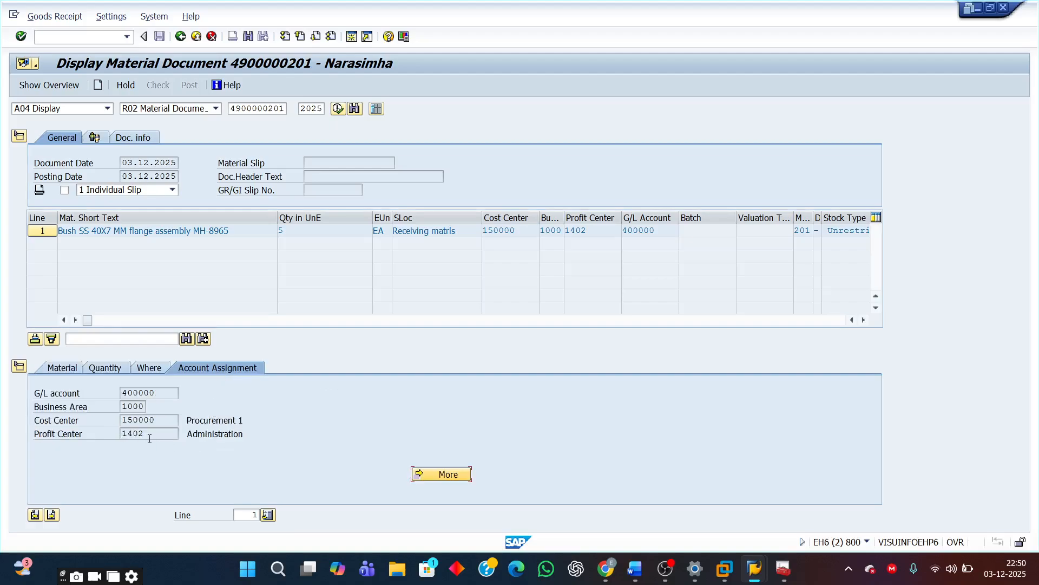
left_click(124, 420)
double_click(123, 419)
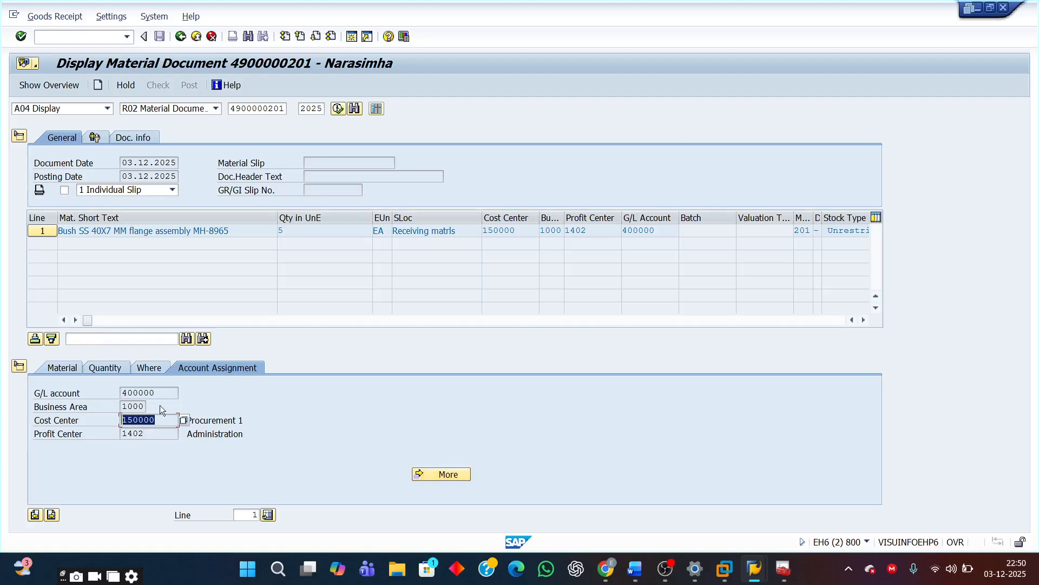
left_click(70, 370)
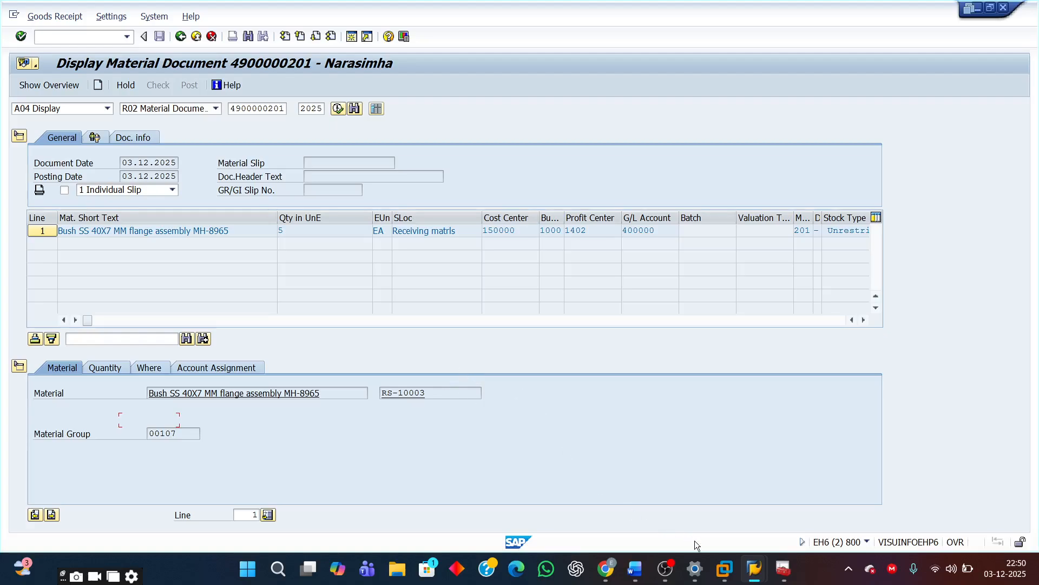
Switch to the Word exercise and review task 3 and its tables of total and unplanned consumption before and after posting
mouse_move(635, 568)
left_click(639, 471)
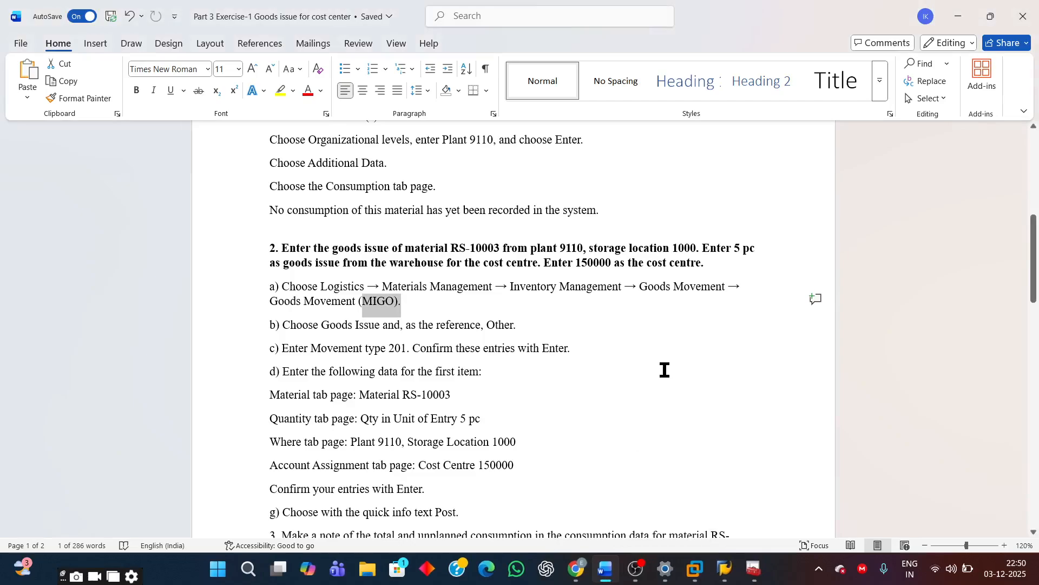
scroll(665, 370, "down", 3)
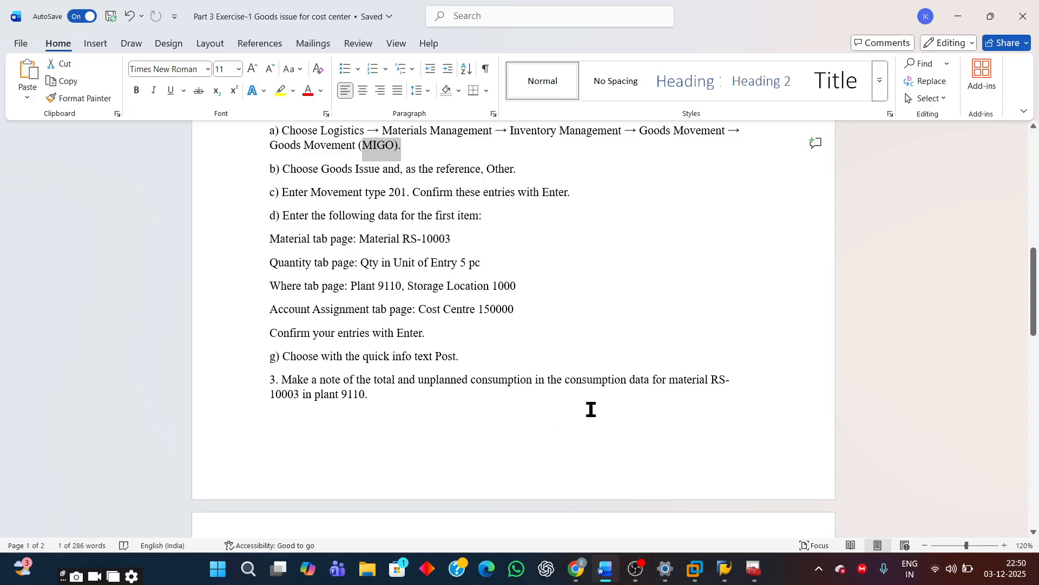
scroll(686, 426, "down", 4)
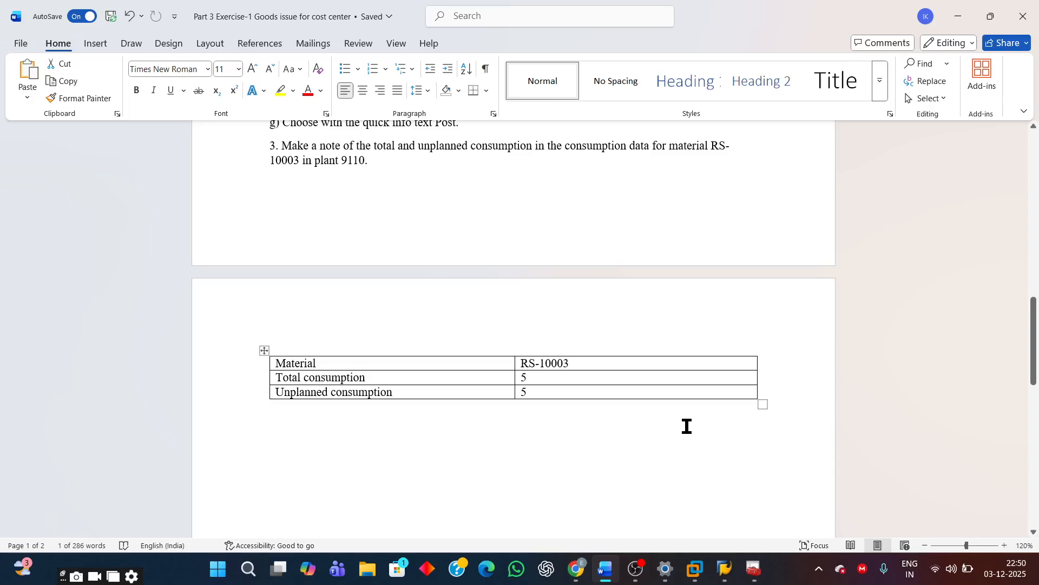
scroll(687, 426, "up", 2)
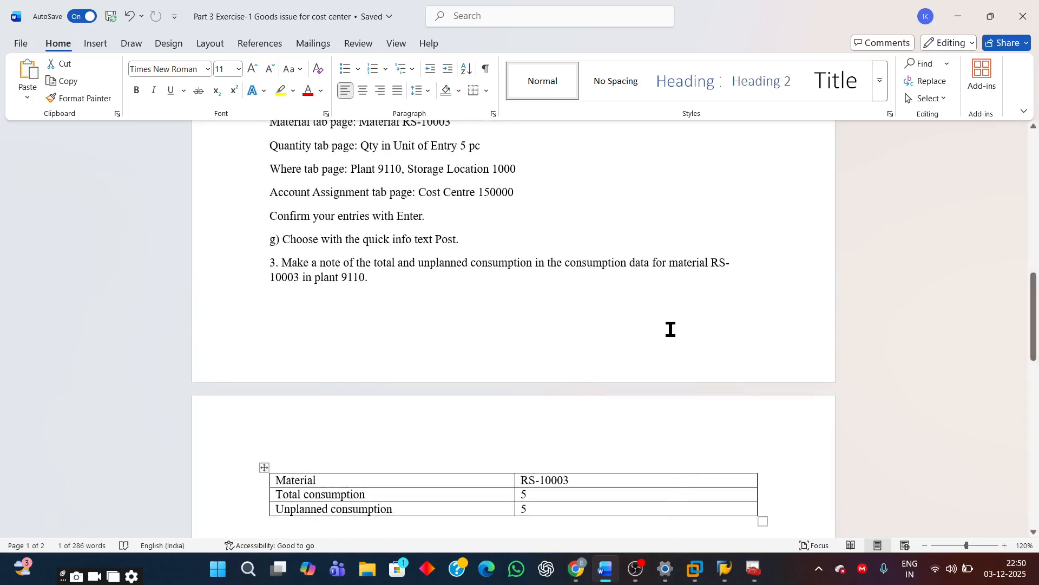
scroll(670, 329, "up", 11)
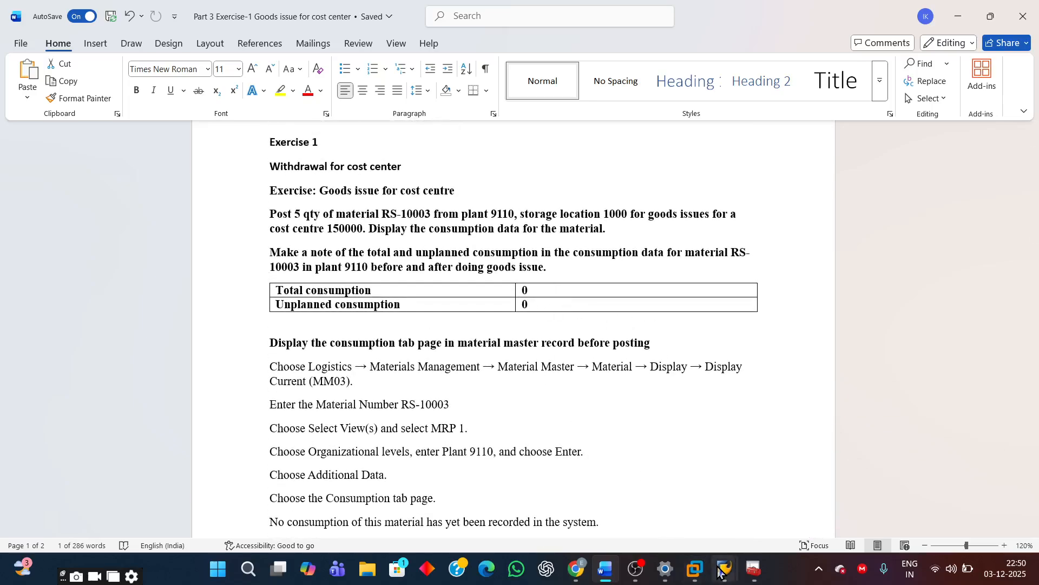
Switch to the SAP session displaying material RS-10003 and leave its outdated consumption display for the SAP Easy Access screen
mouse_move(720, 573)
left_click(692, 492)
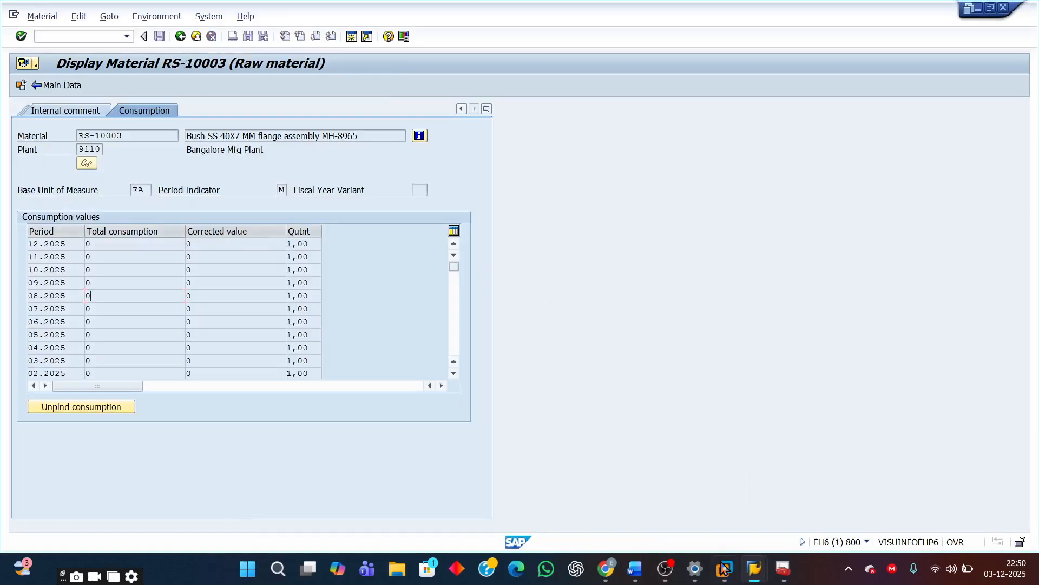
mouse_move(750, 571)
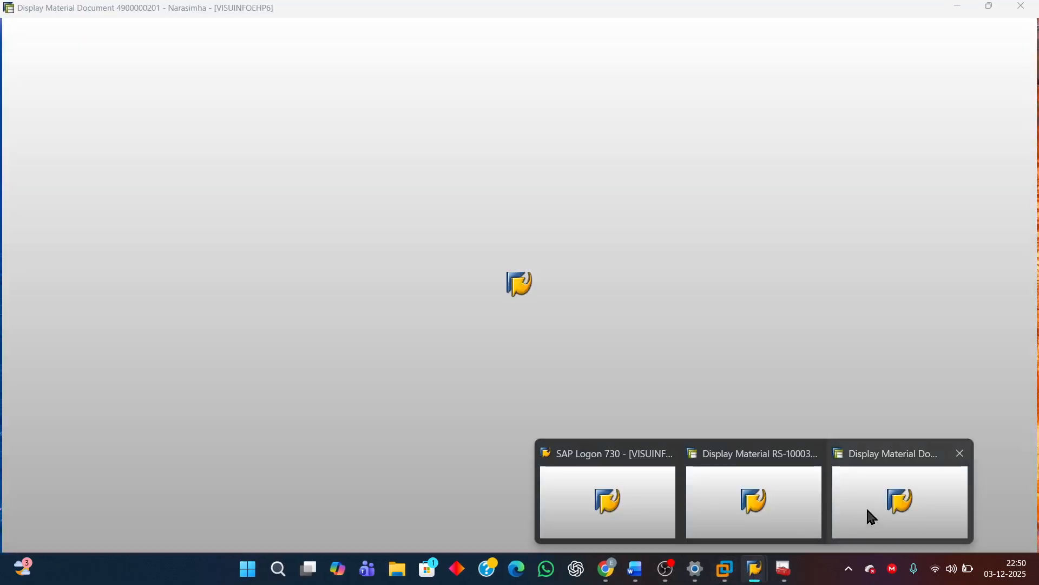
left_click(868, 515)
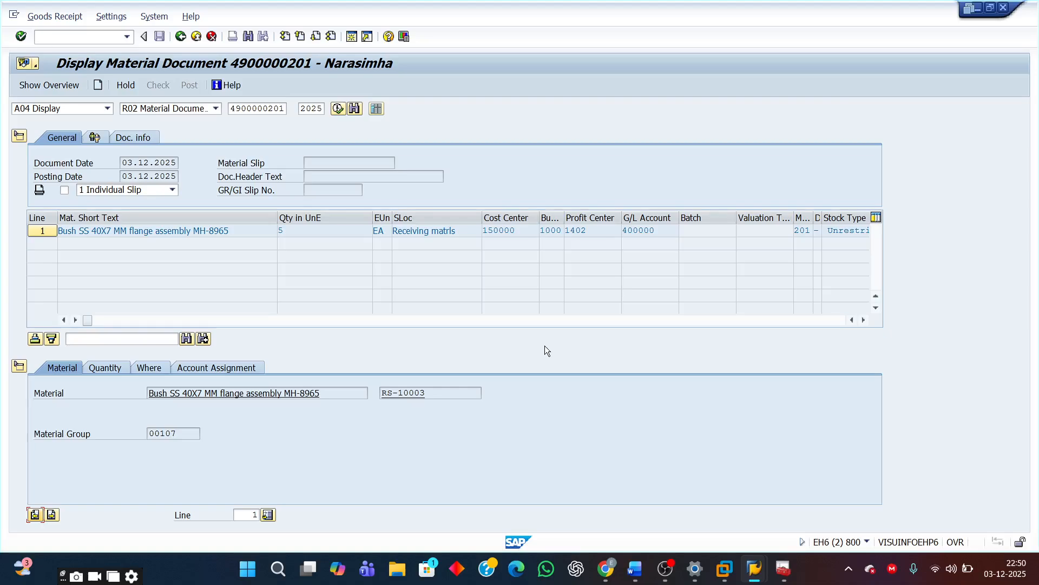
mouse_move(754, 568)
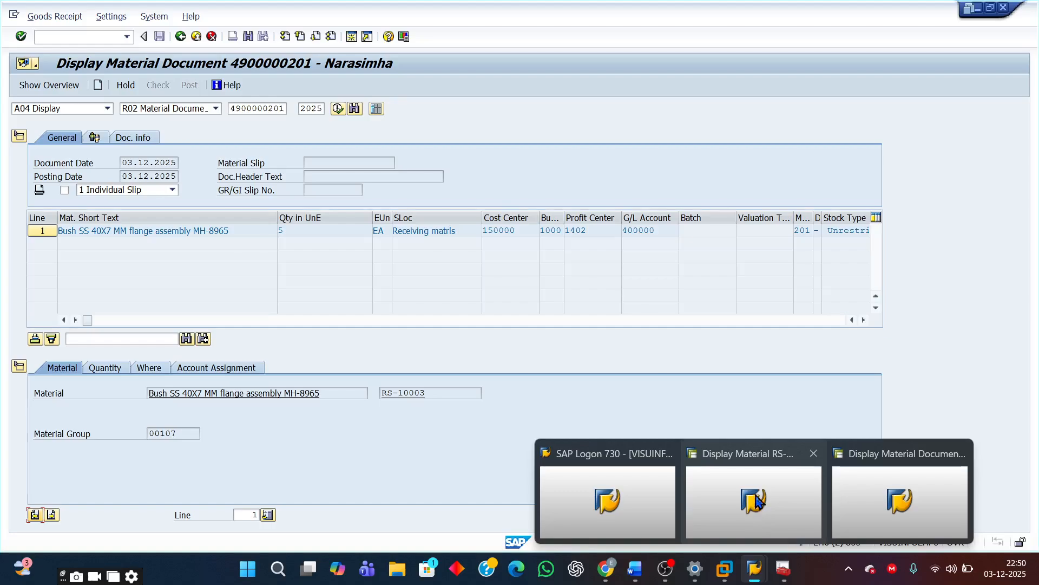
left_click(746, 487)
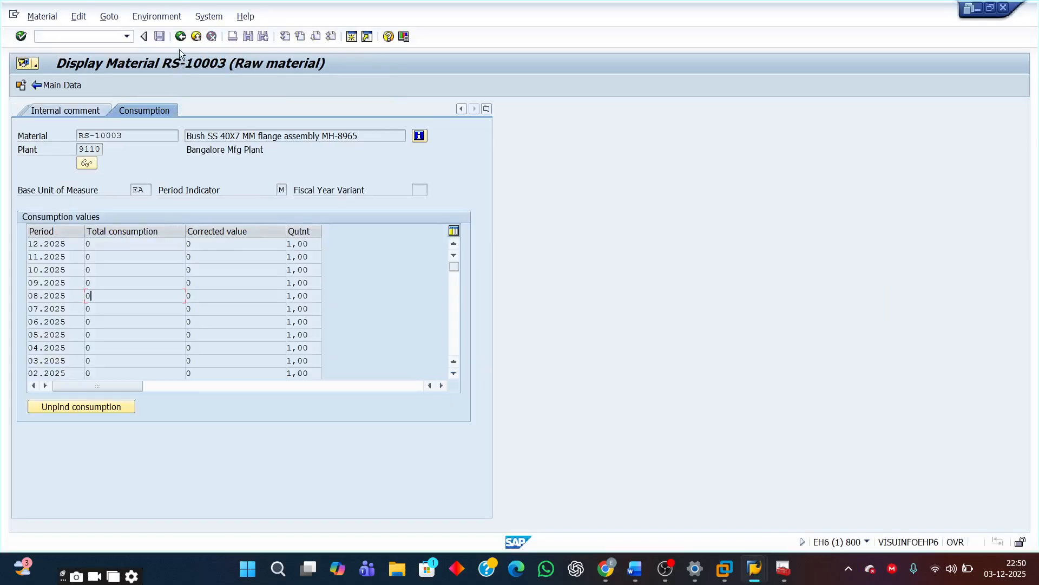
left_click(179, 36)
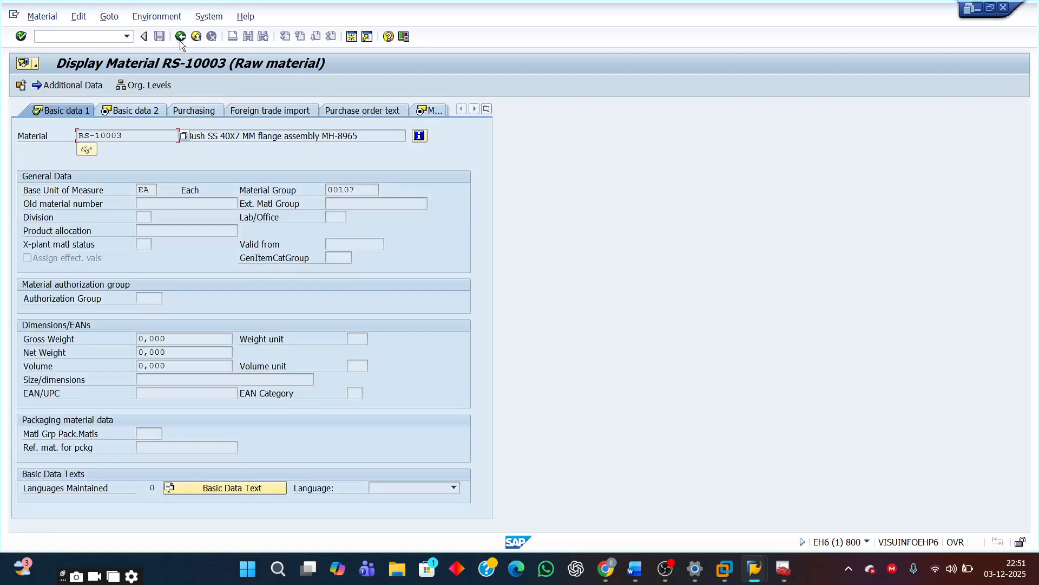
left_click(180, 36)
left_click(180, 41)
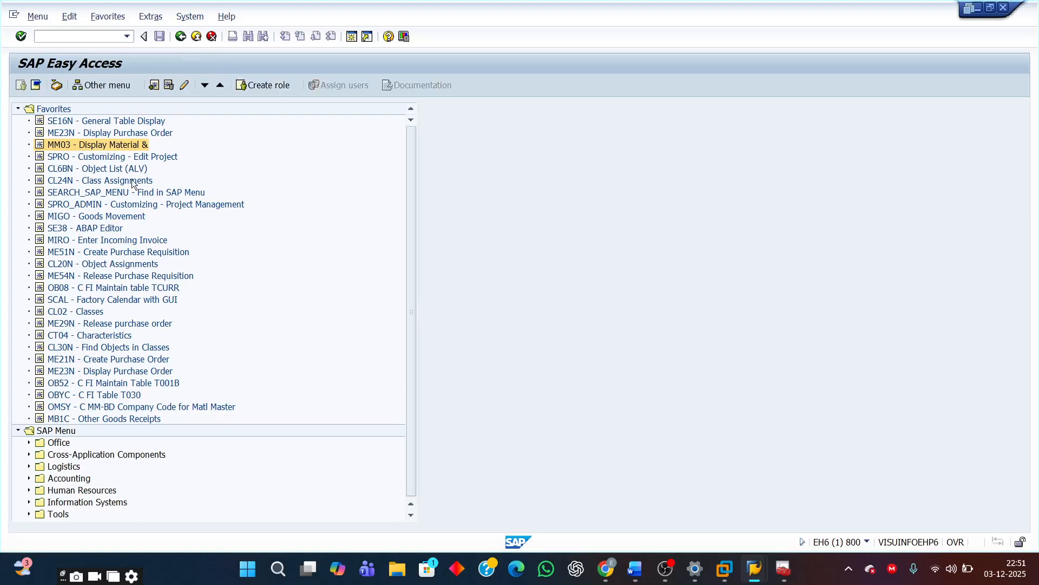
Start MM03 for material RS-10003 and select the Basic Data 1, Basic Data 2, MRP 1 and MRP 2 views
double_click(96, 145)
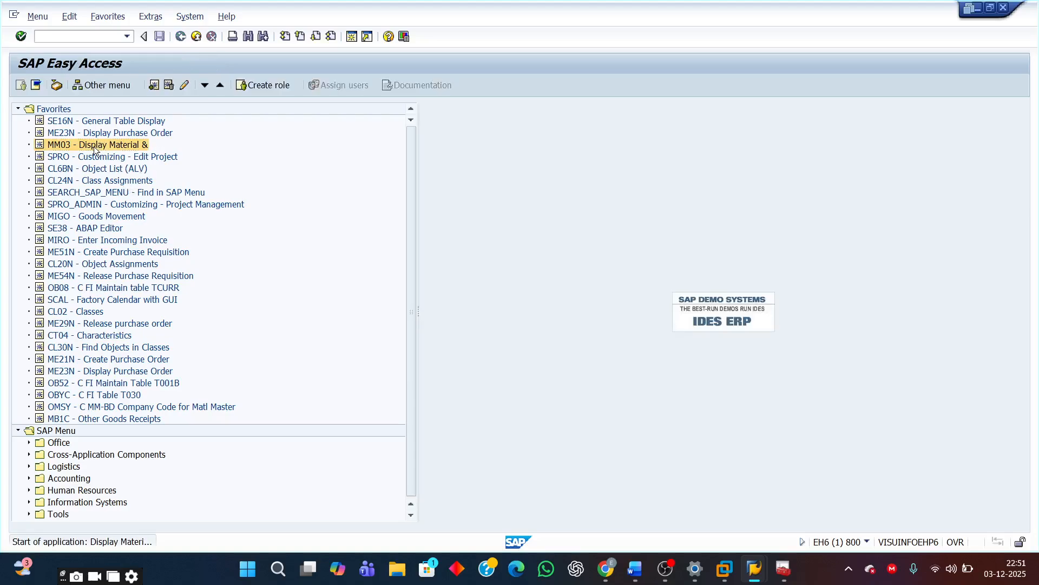
left_click(160, 123)
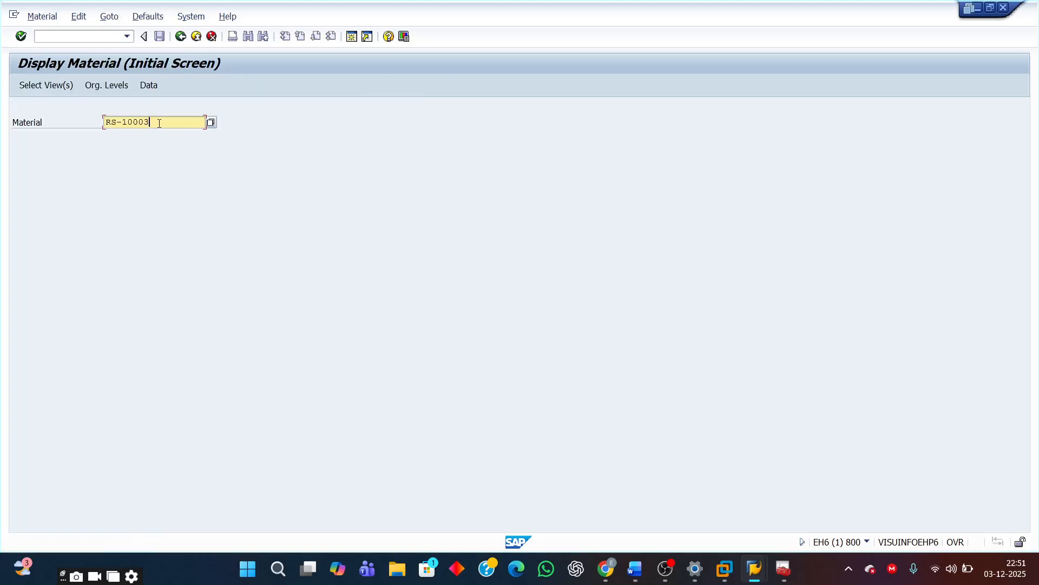
key("Return")
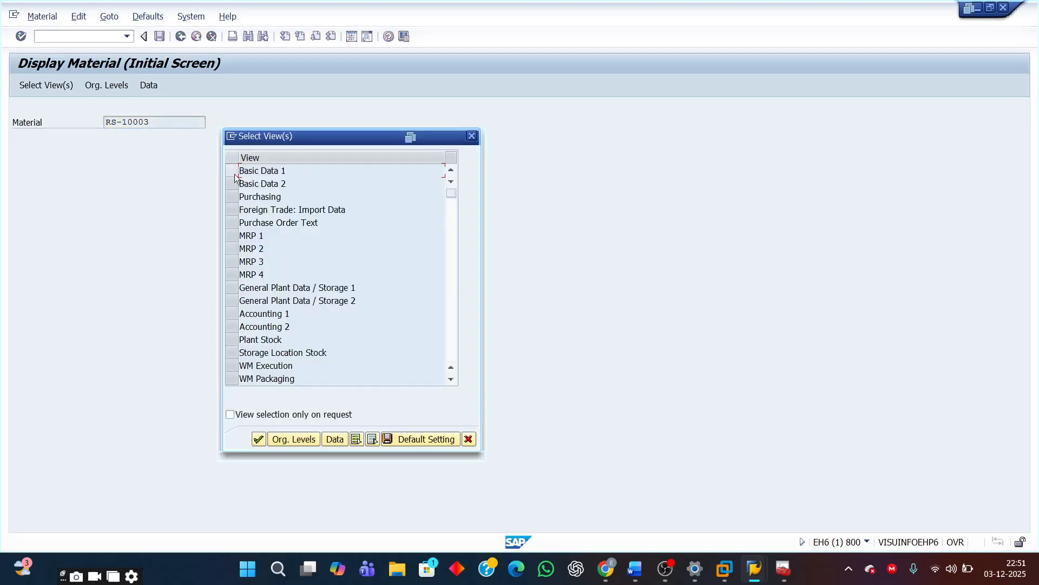
left_click(232, 171)
left_click(232, 183)
left_click(232, 236)
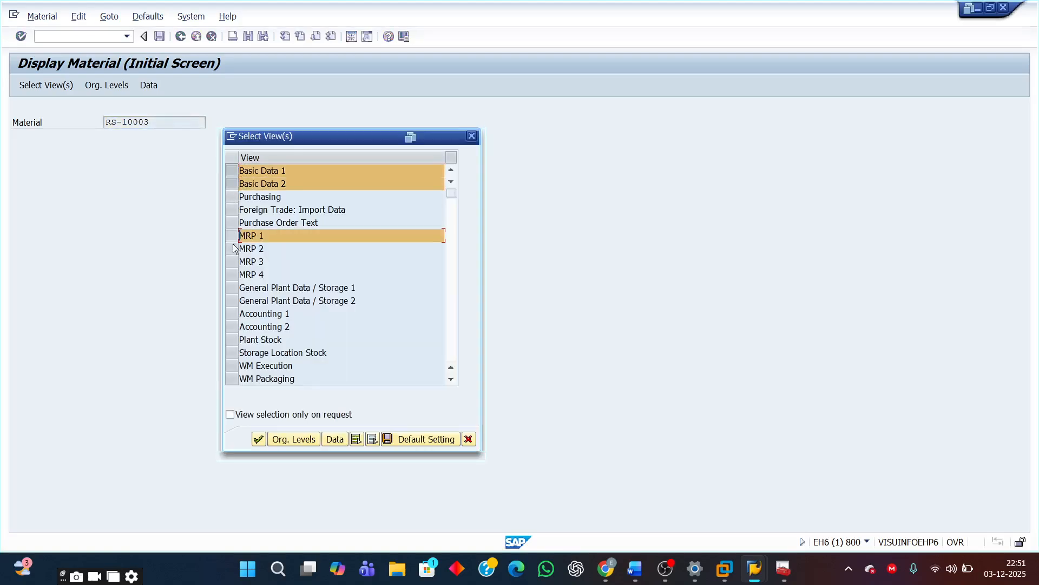
left_click(232, 248)
key("Return")
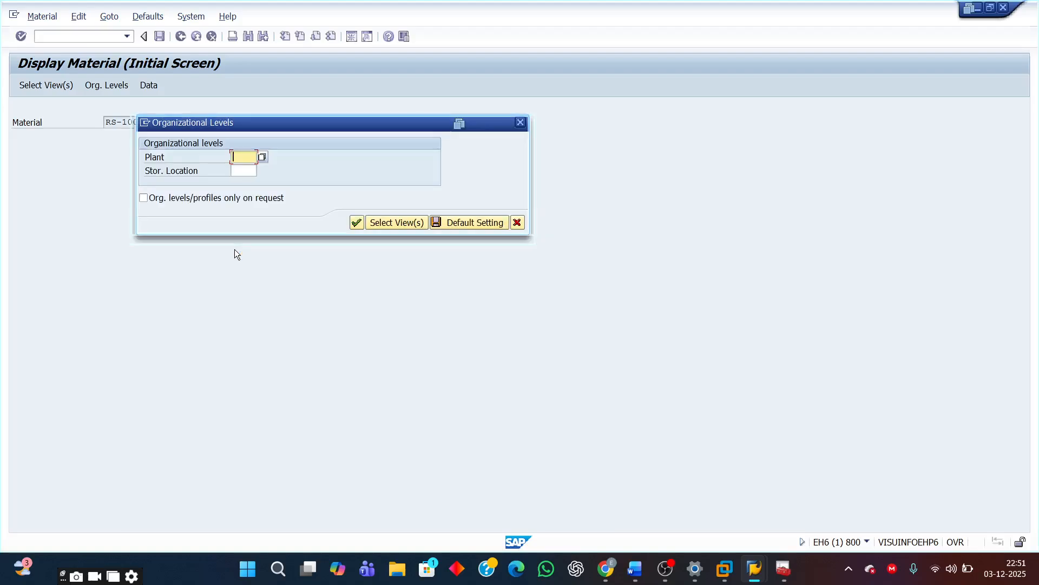
Set the organizational levels to plant 9110 and storage location 1000 and display the material
type("9")
left_click(239, 170)
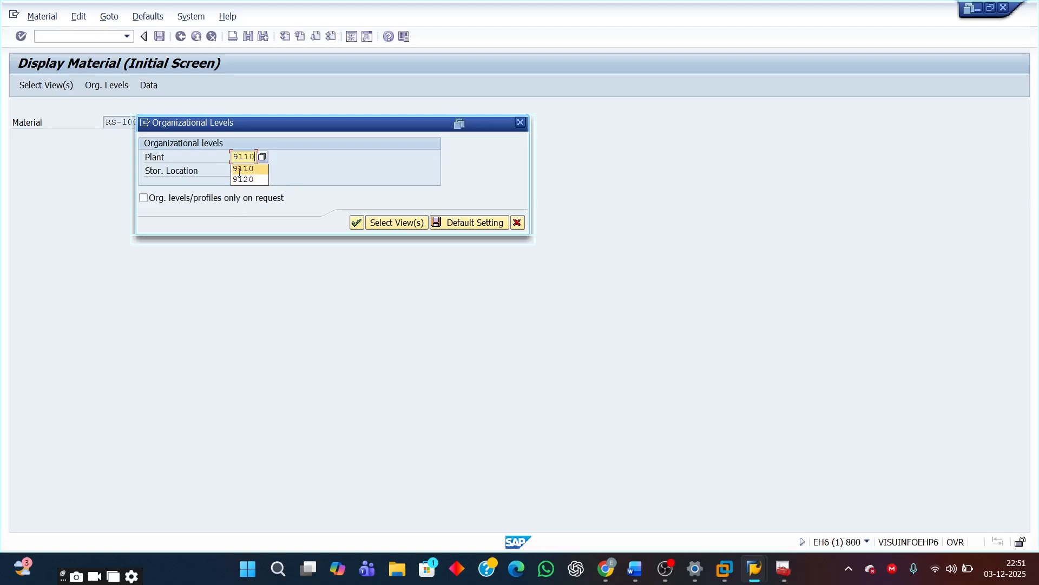
left_click(240, 171)
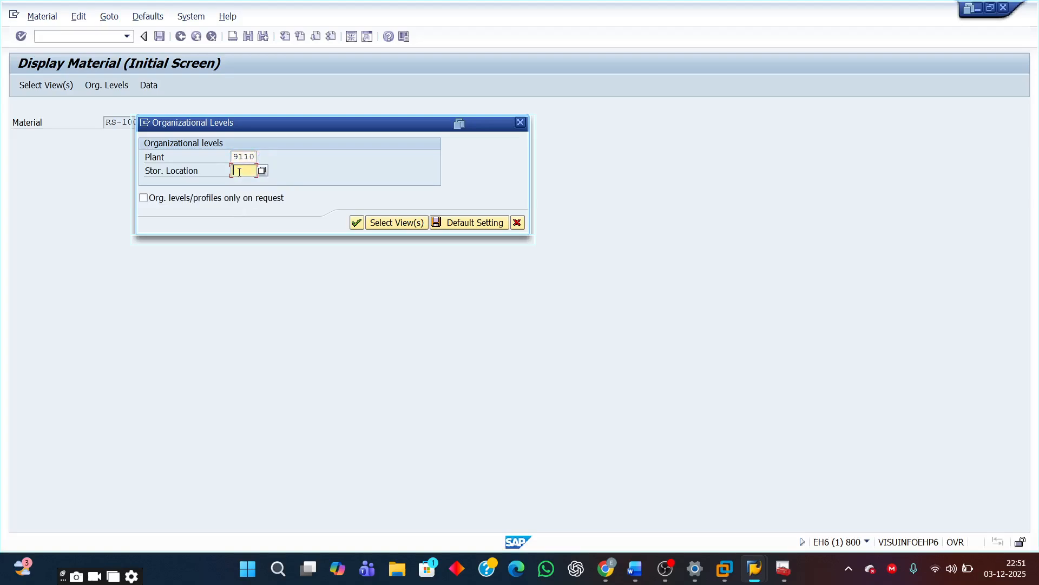
type("1000")
key("Return")
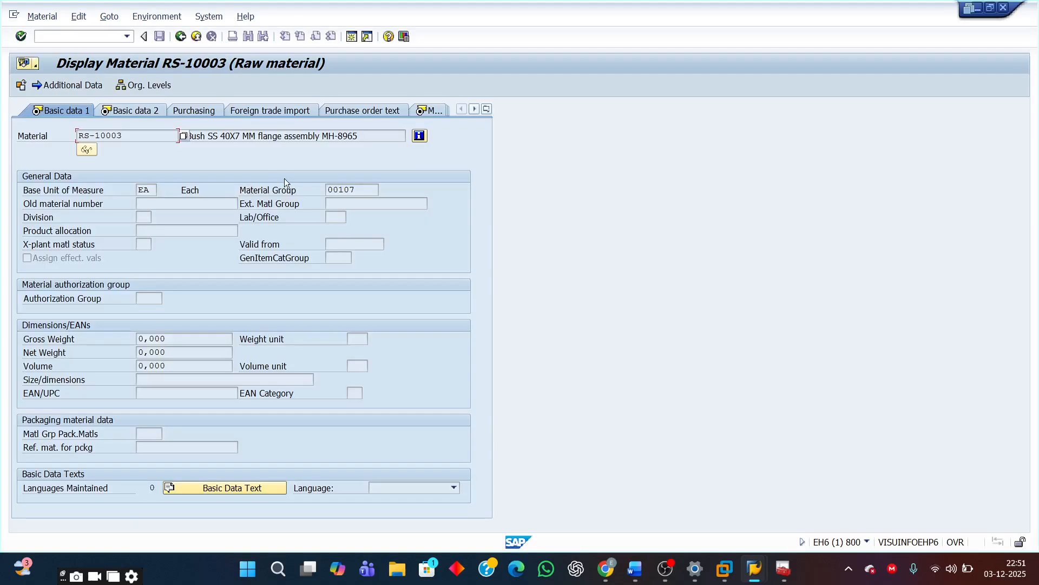
Open the Consumption page in the material's additional data and check the total consumption for period 12.2025
left_click(67, 86)
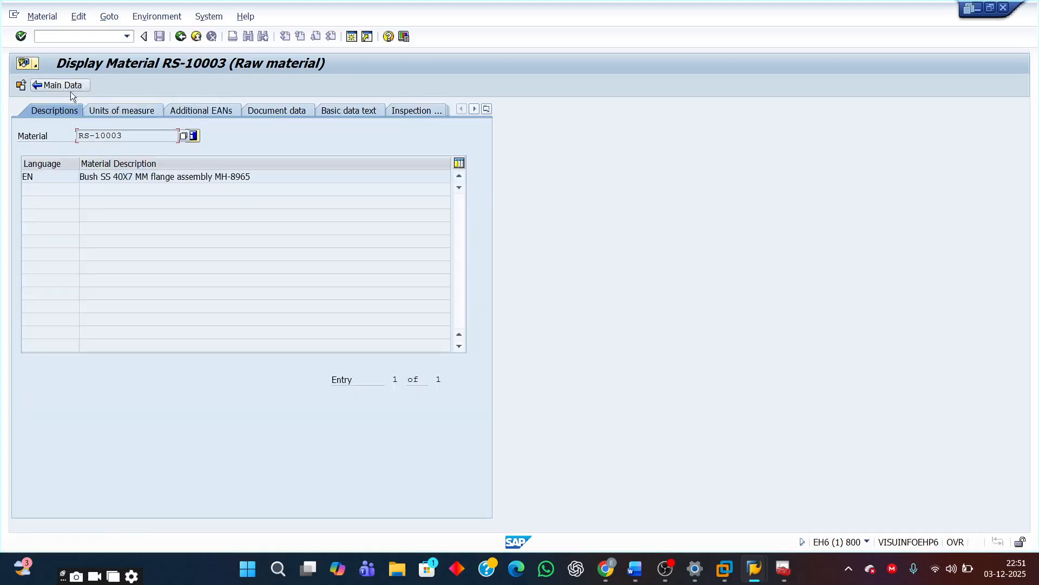
left_click(488, 109)
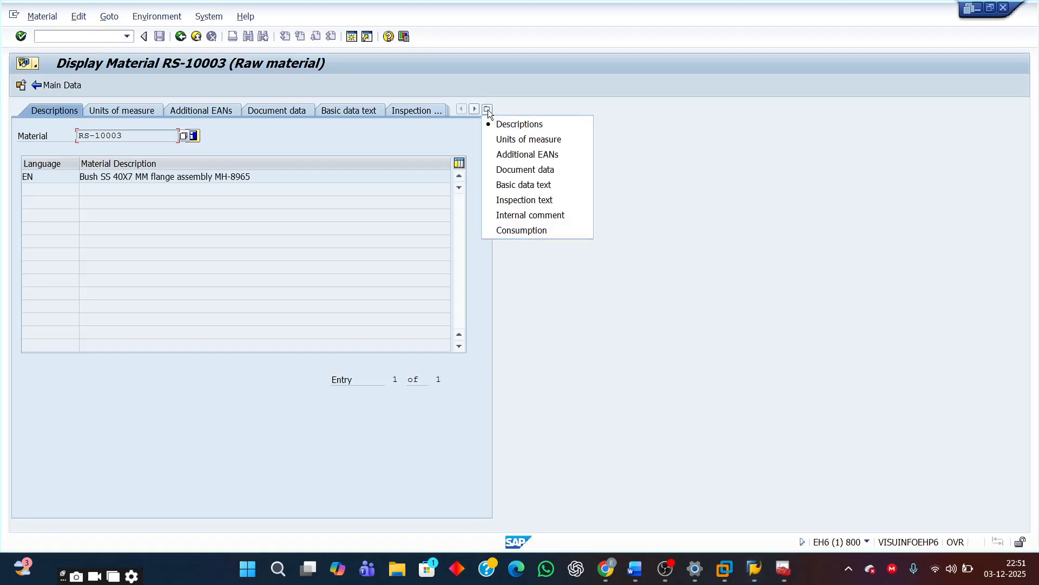
left_click(510, 230)
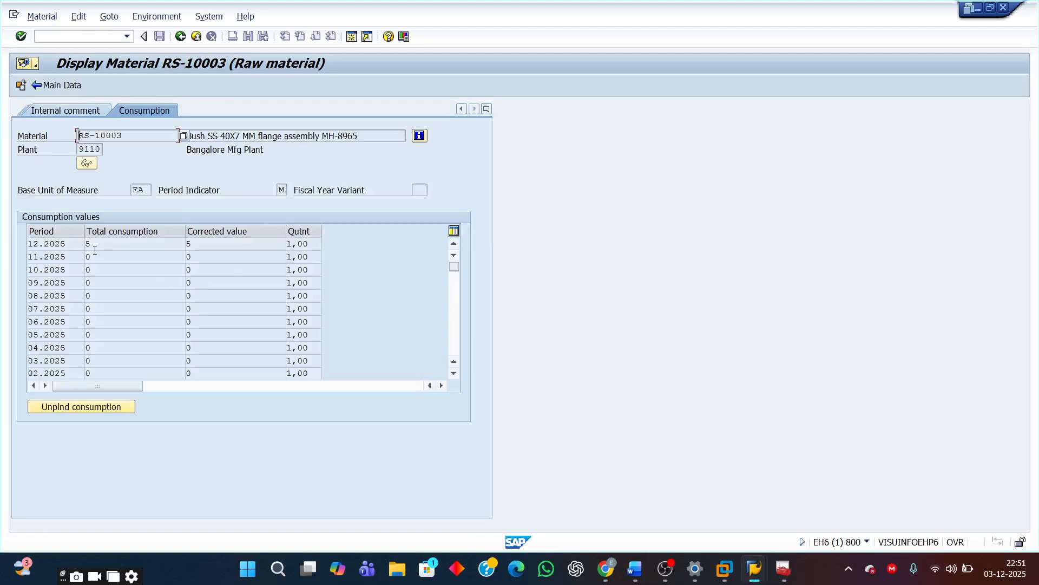
left_click(95, 246)
left_click_drag(103, 244, 27, 243)
left_click(98, 247)
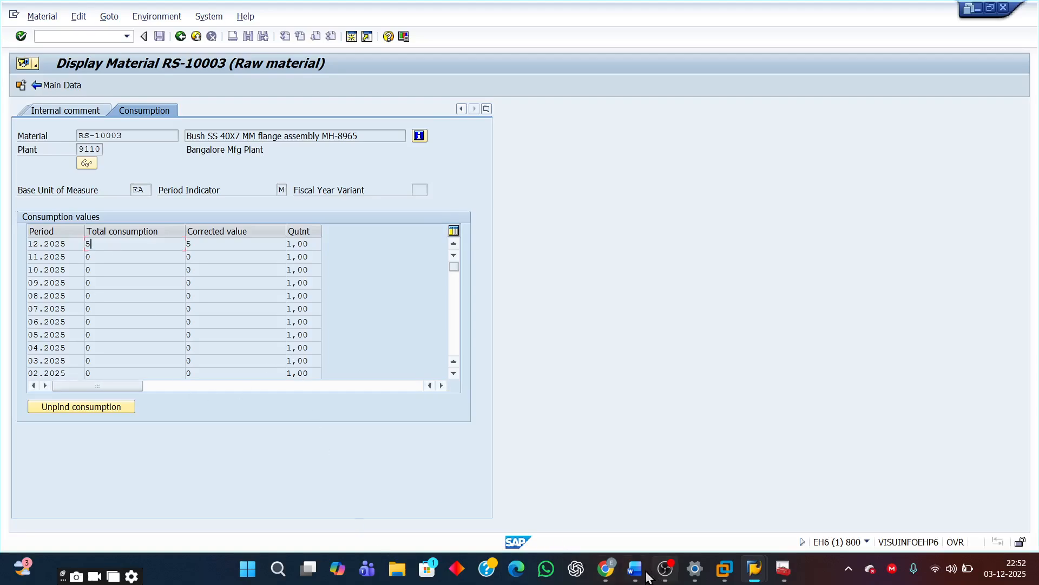
Switch to the Word exercise and review its tasks and the total and unplanned consumption tables before and after posting
mouse_move(634, 572)
left_click(661, 487)
scroll(866, 341, "up", 2)
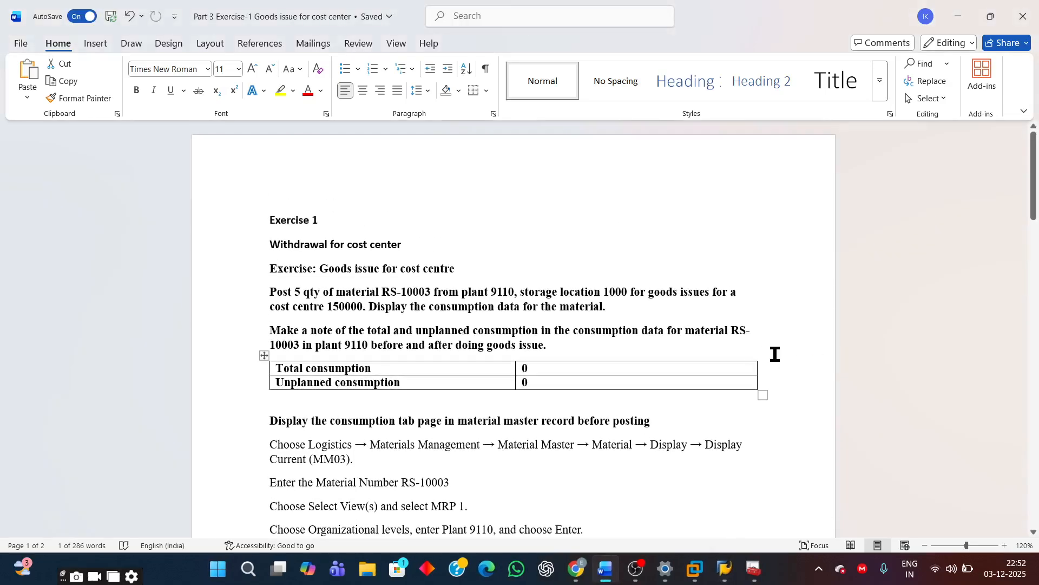
scroll(767, 395, "down", 10)
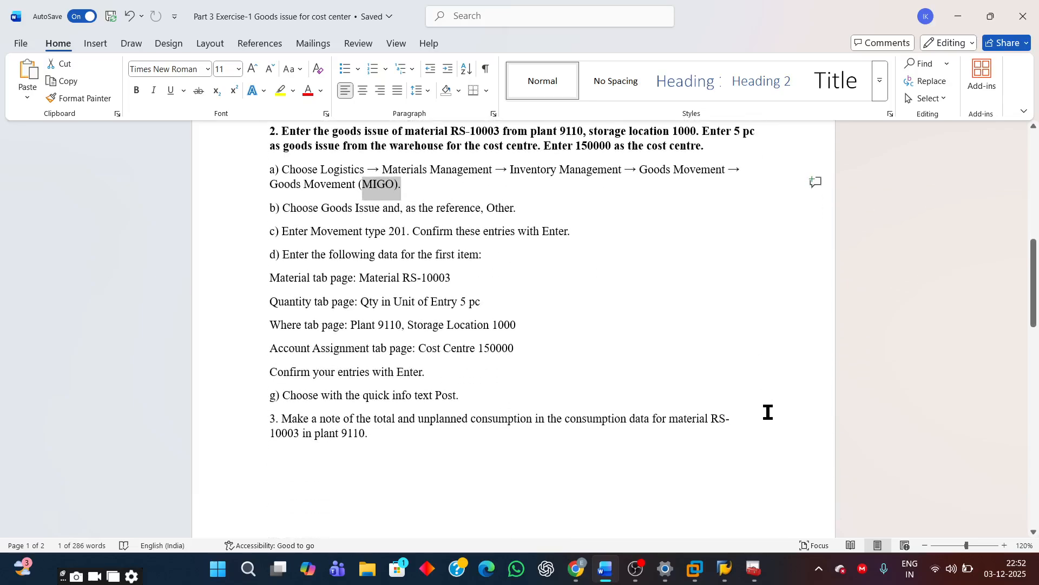
scroll(768, 412, "down", 5)
scroll(769, 413, "down", 4)
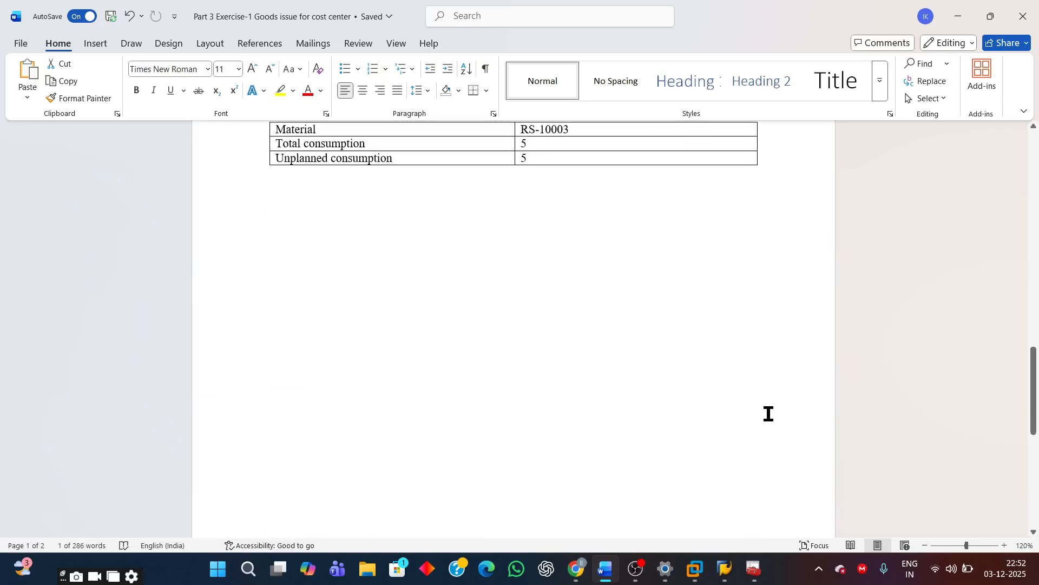
scroll(768, 414, "up", 4)
scroll(768, 413, "up", 15)
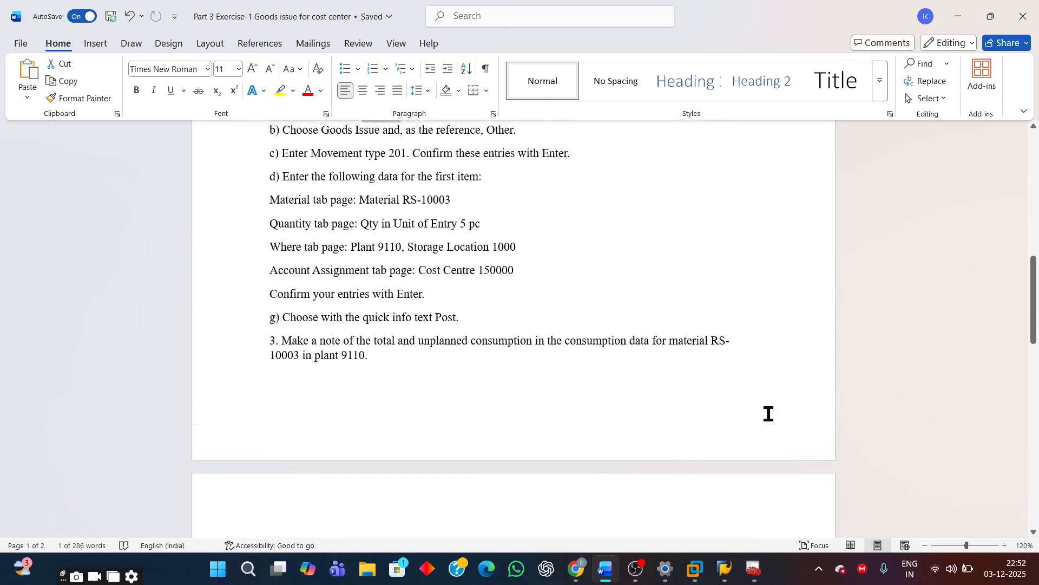
scroll(769, 414, "up", 3)
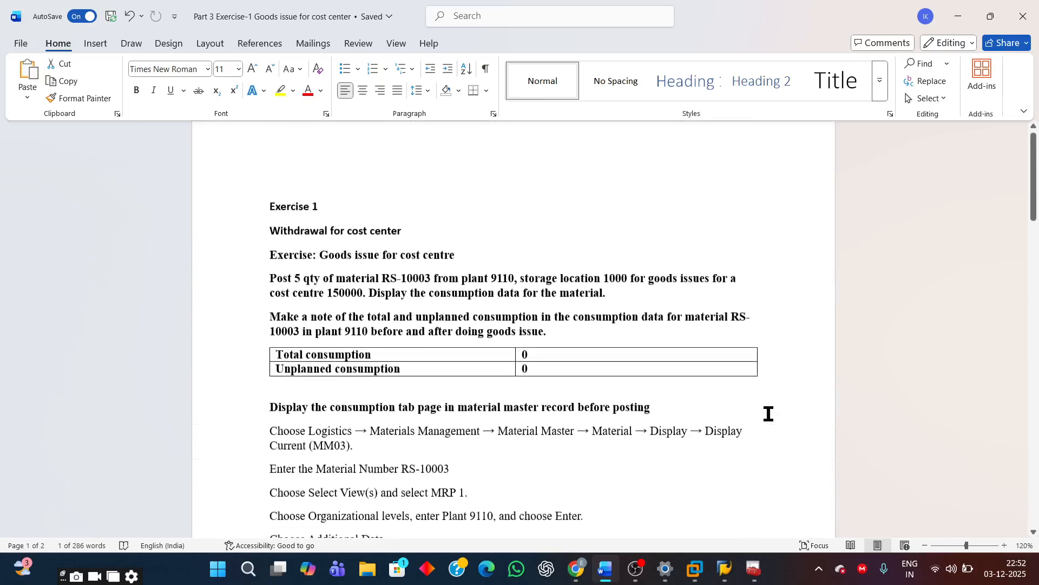